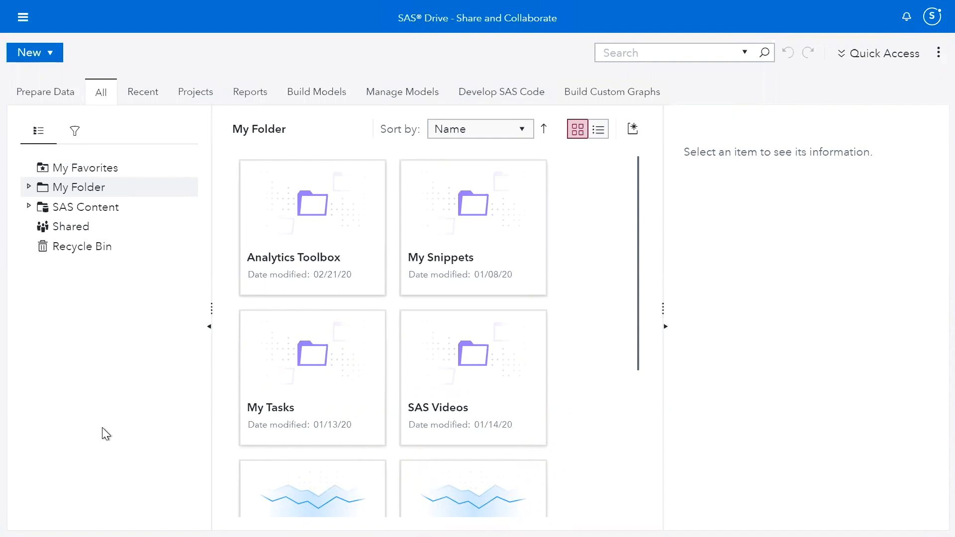
Switch to Explore and Visualize (SAS Visual Analytics) and start a new report from the VS_BANK table
{"action": "left_click", "coordinate": [23, 22]}
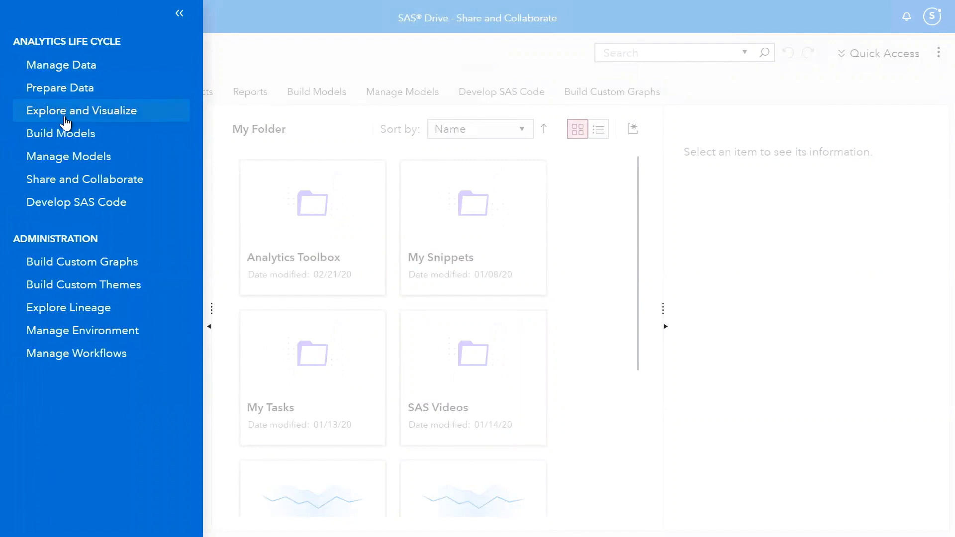
{"action": "left_click", "coordinate": [155, 116]}
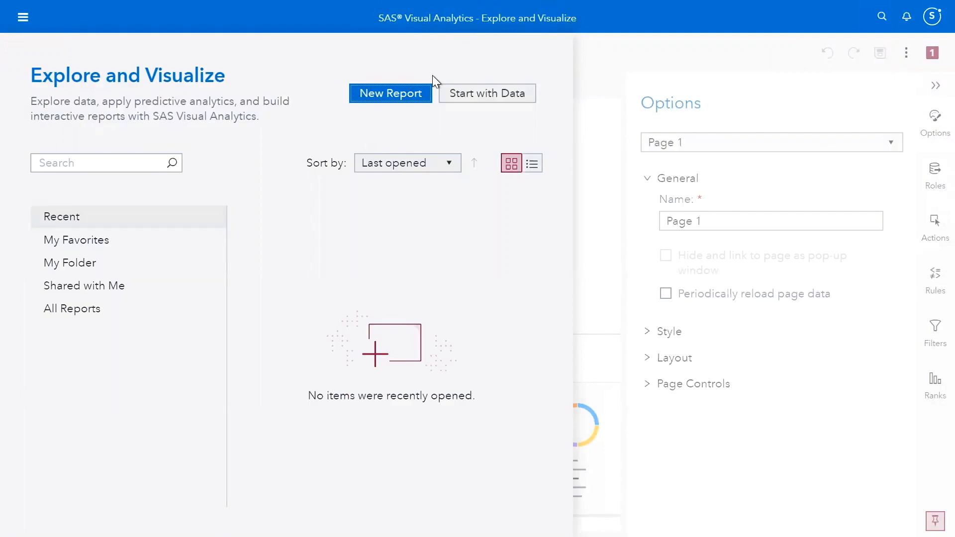
{"action": "left_click", "coordinate": [473, 94]}
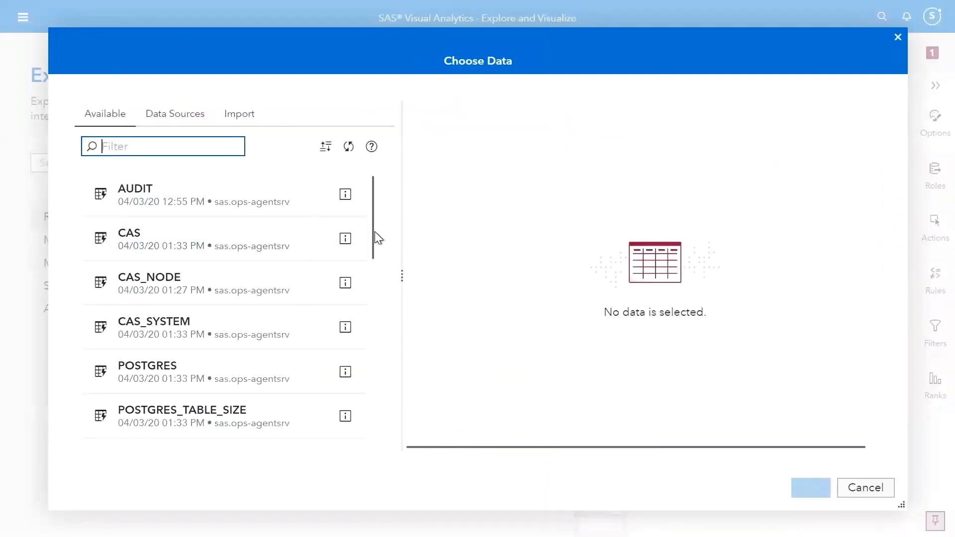
{"action": "scroll", "coordinate": [374, 231], "scroll_direction": "down", "scroll_amount": 10}
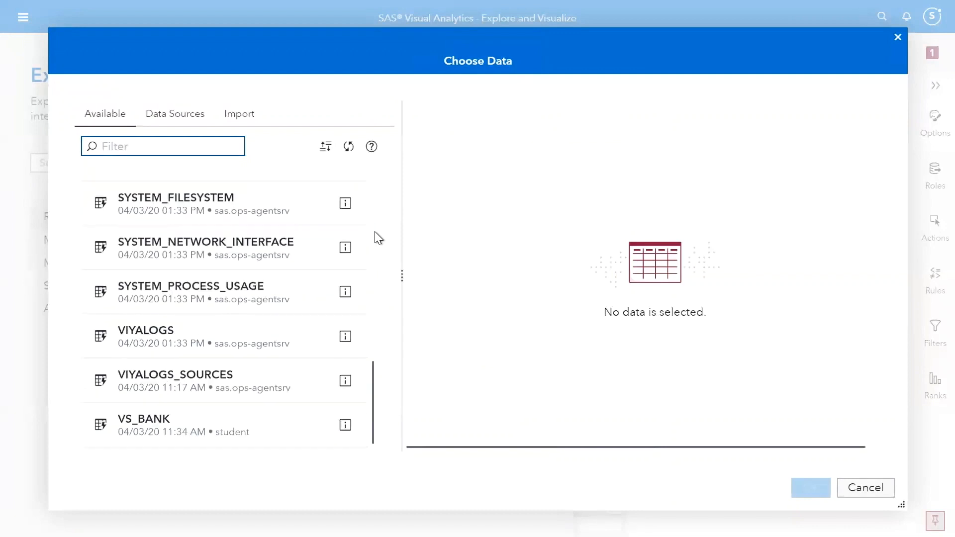
{"action": "scroll", "coordinate": [238, 409], "scroll_direction": "up", "scroll_amount": 2}
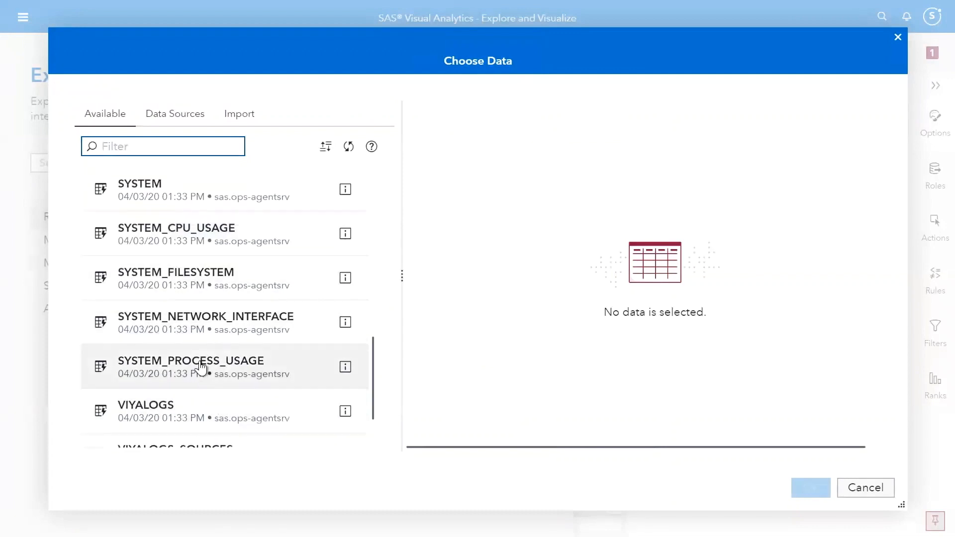
{"action": "scroll", "coordinate": [196, 396], "scroll_direction": "down", "scroll_amount": 2}
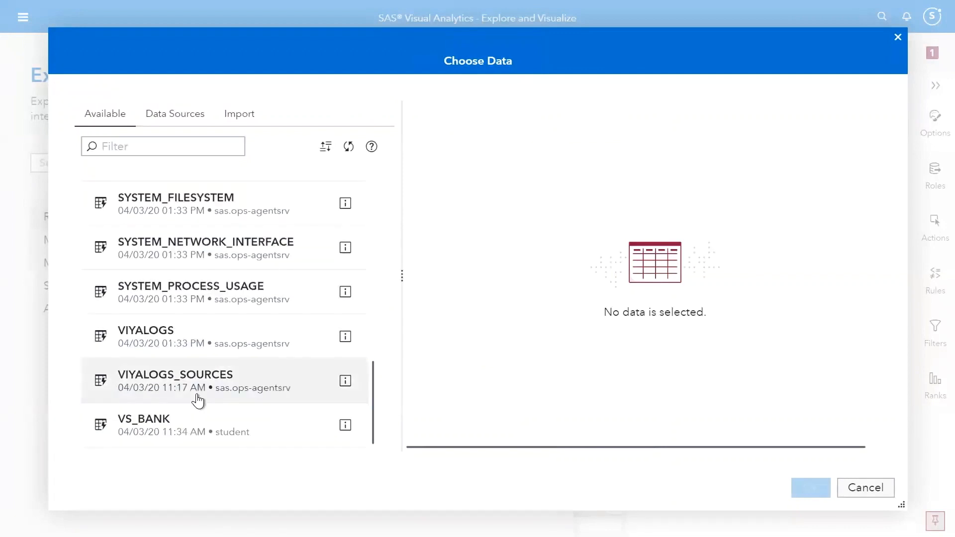
{"action": "left_click", "coordinate": [180, 433]}
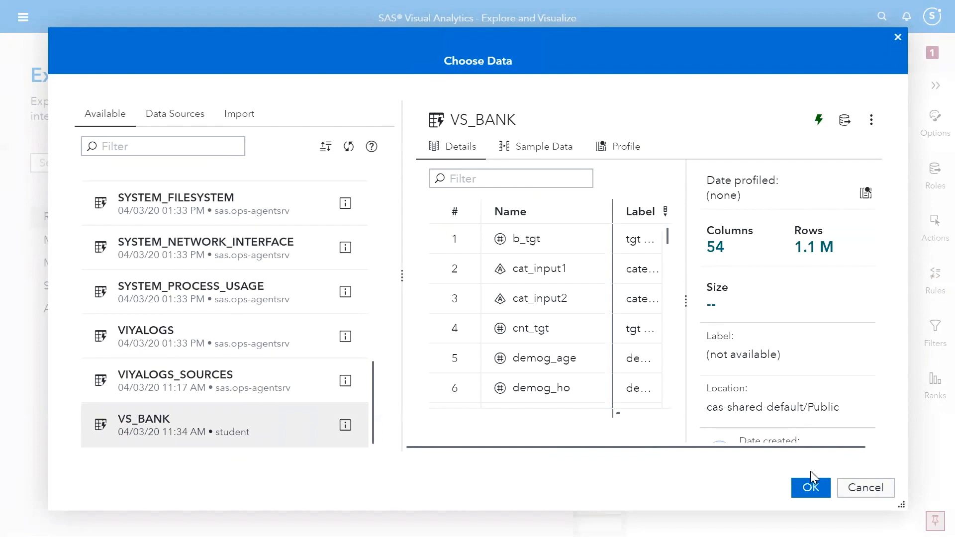
{"action": "left_click", "coordinate": [806, 490]}
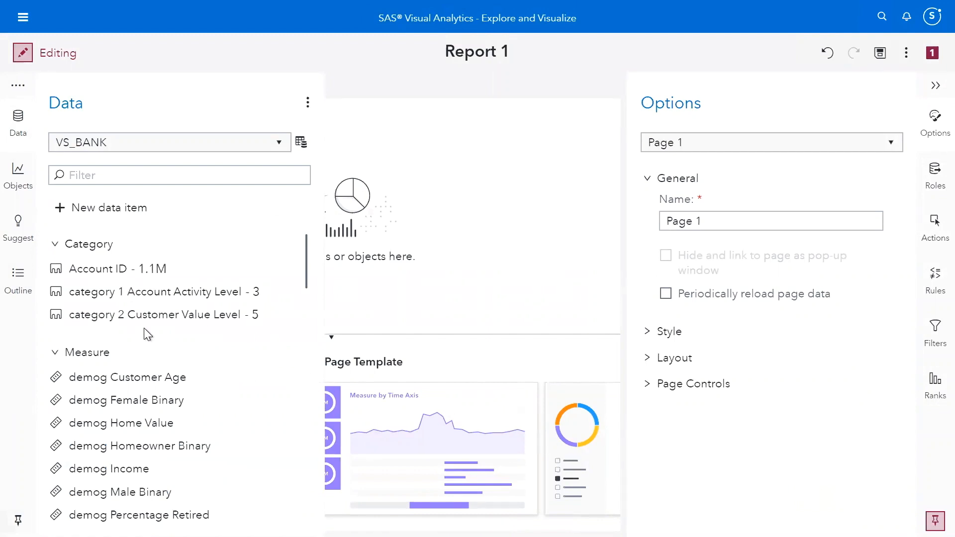
Change the classification of the tgt Binary New Product data item to Category
{"action": "scroll", "coordinate": [143, 331], "scroll_direction": "down", "scroll_amount": 8}
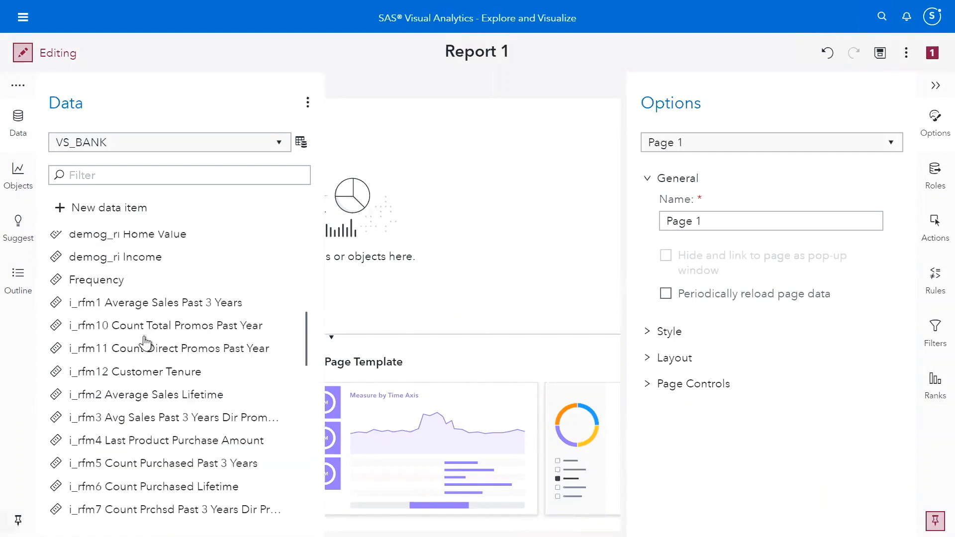
{"action": "scroll", "coordinate": [144, 343], "scroll_direction": "down", "scroll_amount": 10}
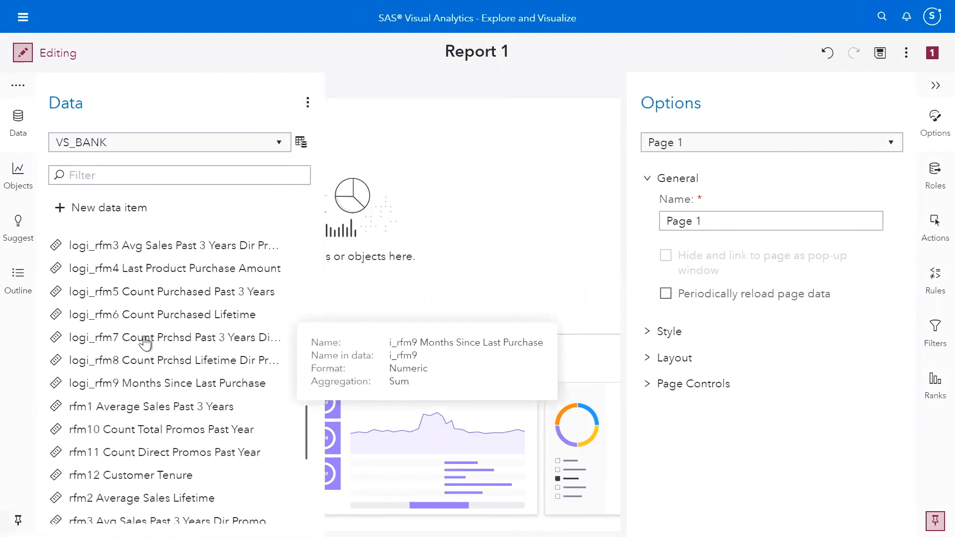
{"action": "scroll", "coordinate": [144, 343], "scroll_direction": "down", "scroll_amount": 3}
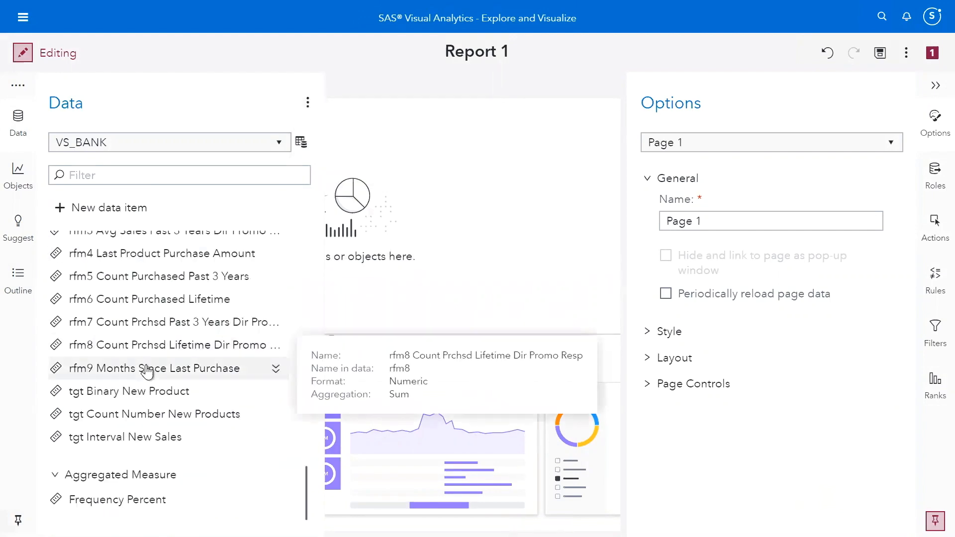
{"action": "mouse_move", "coordinate": [185, 390]}
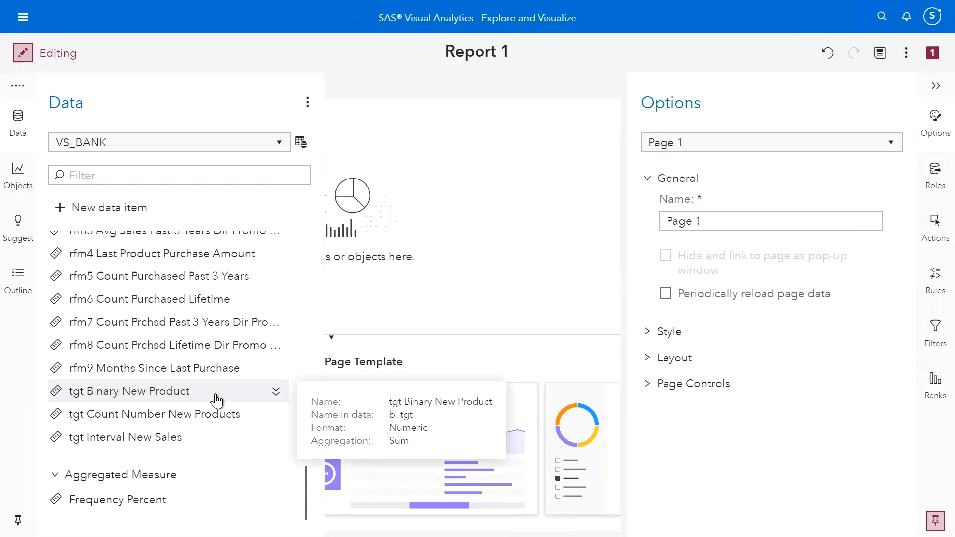
{"action": "left_click", "coordinate": [275, 393]}
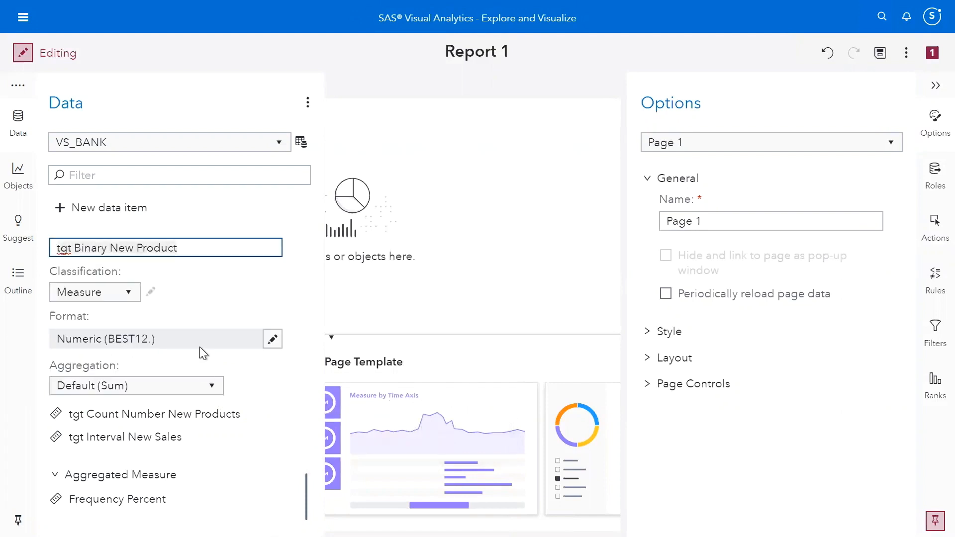
{"action": "left_click", "coordinate": [126, 298]}
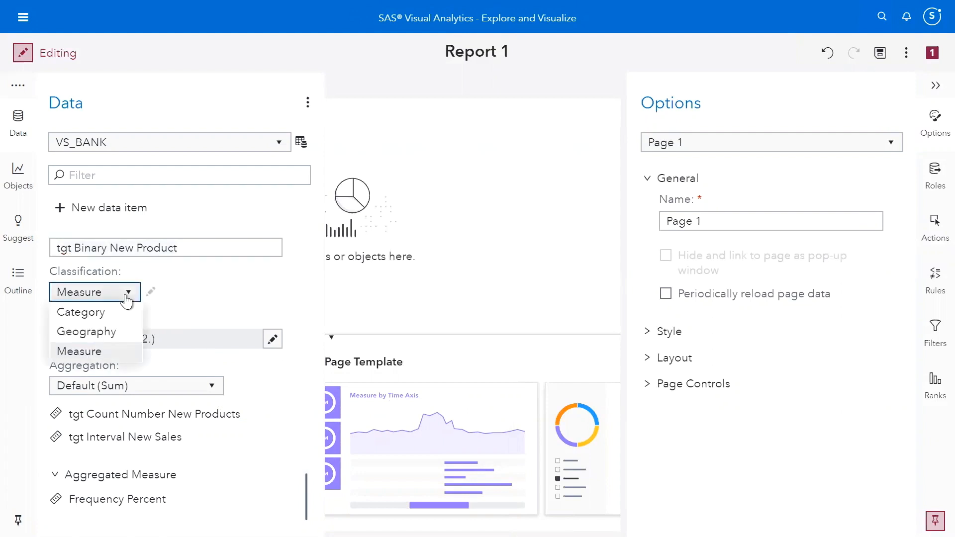
{"action": "left_click", "coordinate": [109, 321]}
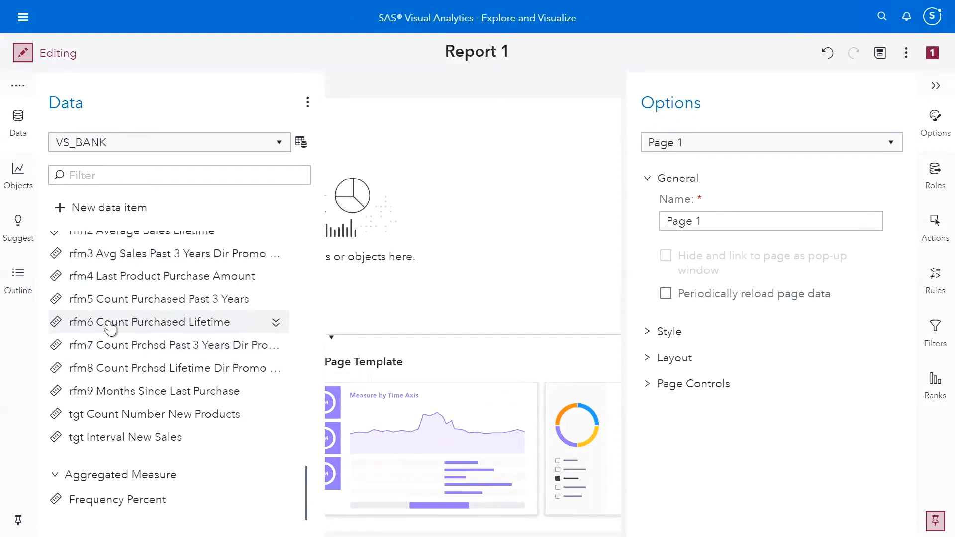
{"action": "scroll", "coordinate": [108, 328], "scroll_direction": "up", "scroll_amount": 15}
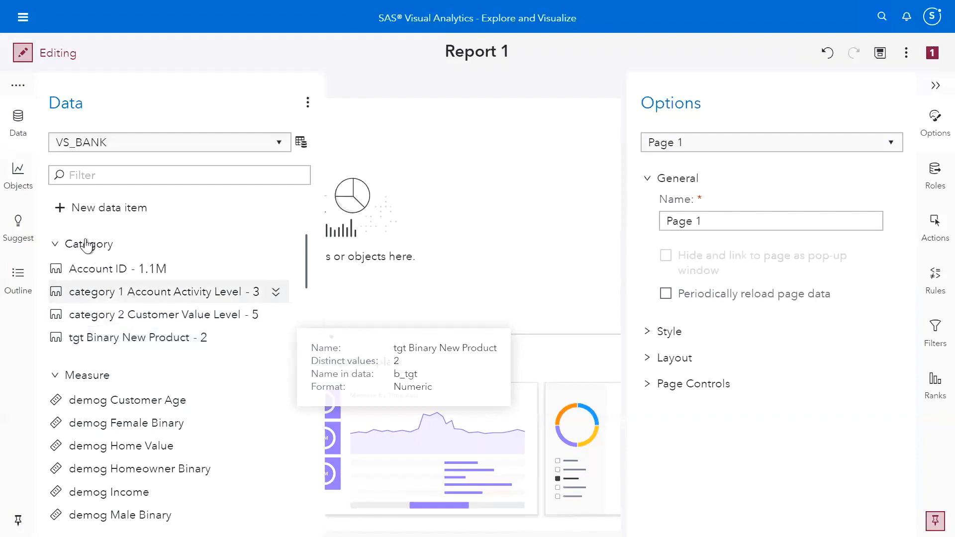
Add a Logistic regression object from SAS Visual Statistics to Page 1
{"action": "left_click", "coordinate": [23, 189]}
{"action": "scroll", "coordinate": [119, 234], "scroll_direction": "down", "scroll_amount": 15}
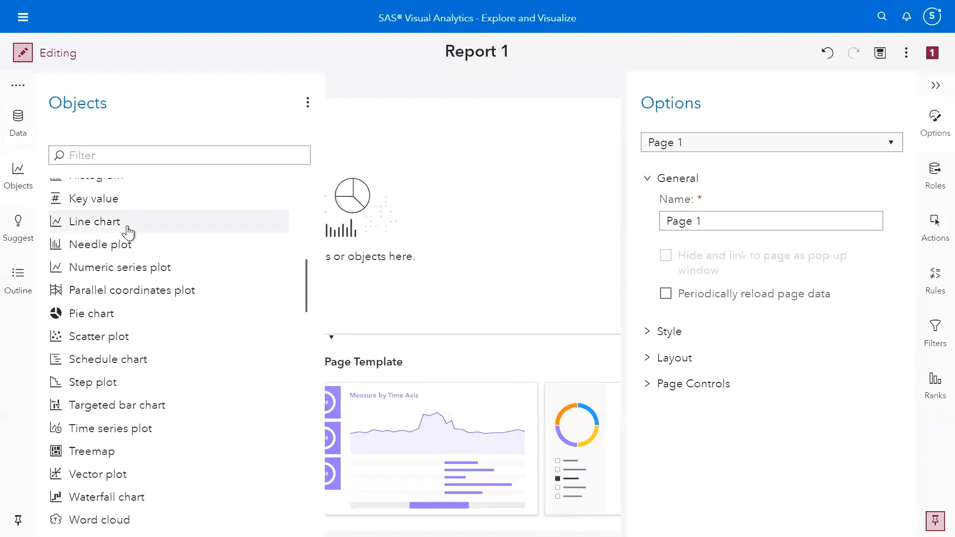
{"action": "scroll", "coordinate": [129, 231], "scroll_direction": "up", "scroll_amount": 2}
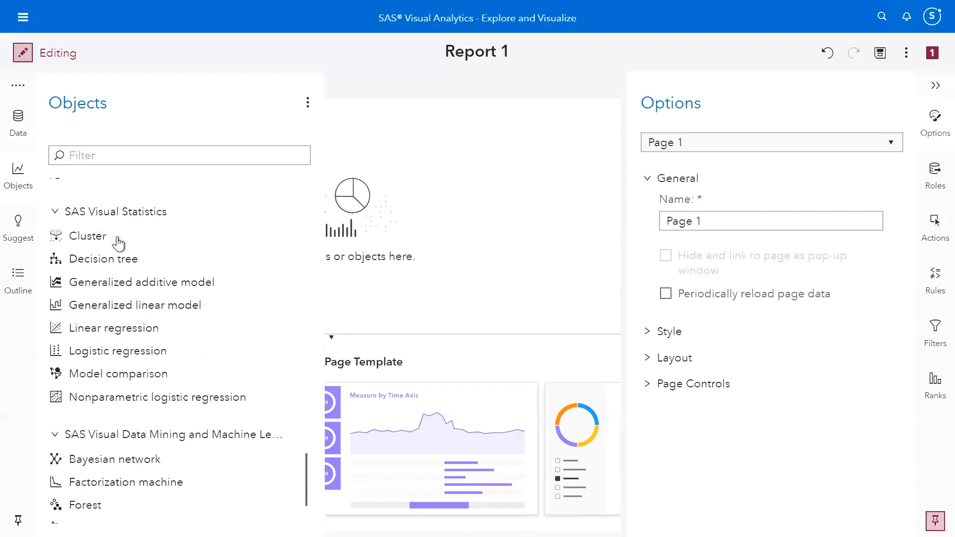
{"action": "left_click", "coordinate": [173, 355]}
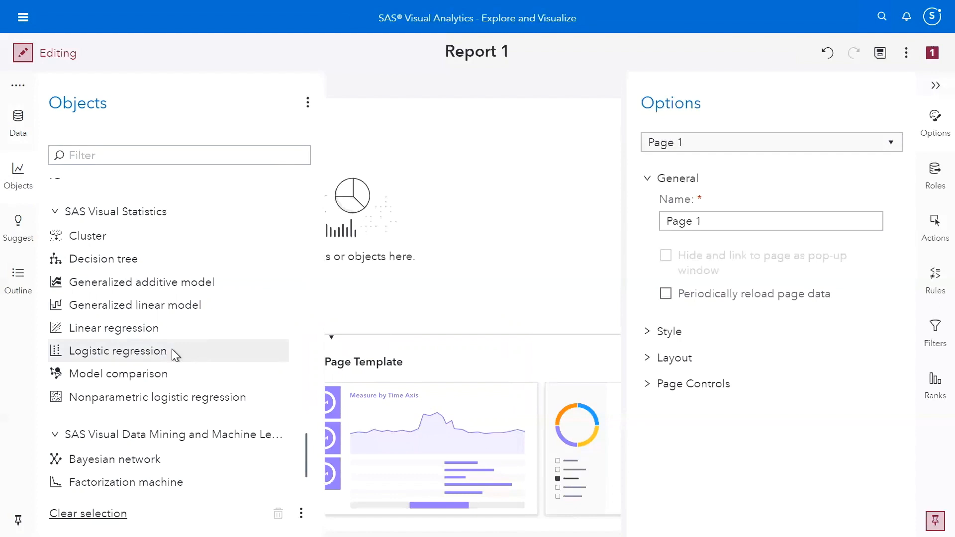
{"action": "double_click", "coordinate": [172, 350]}
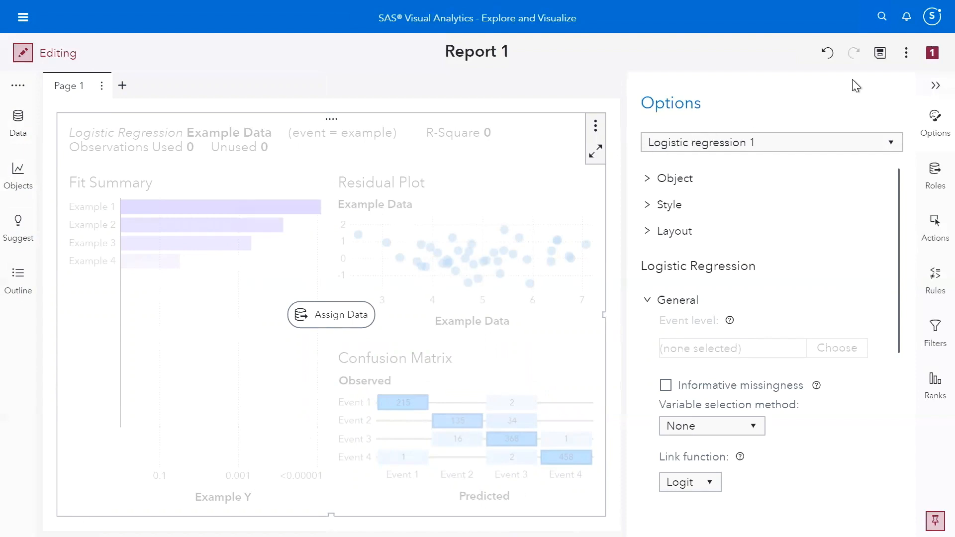
Disable auto-refresh for the report through the interface options
{"action": "left_click", "coordinate": [906, 53]}
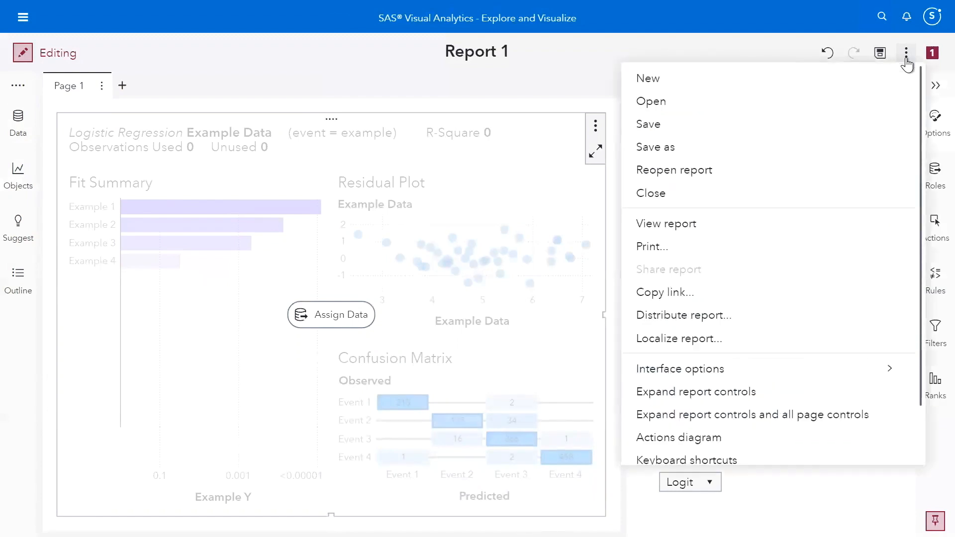
{"action": "mouse_move", "coordinate": [784, 376]}
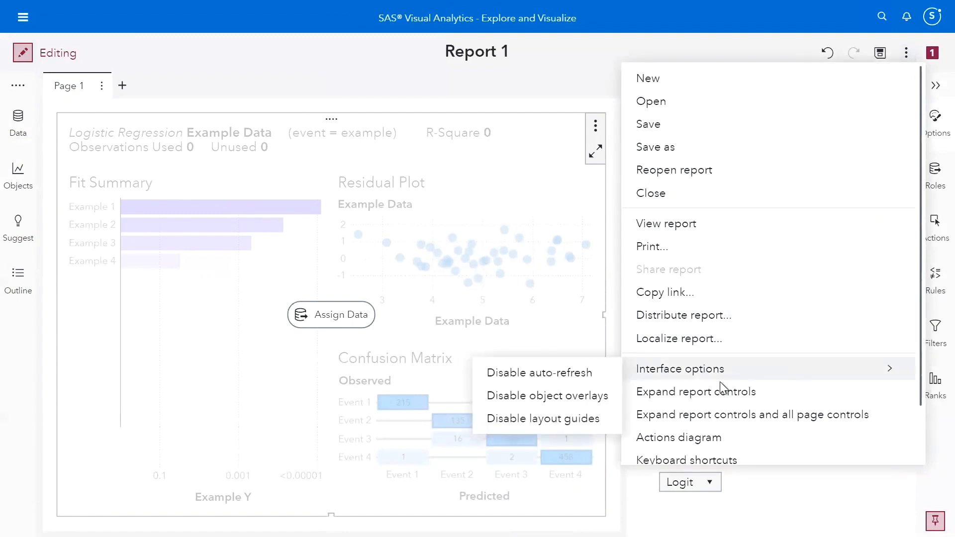
{"action": "mouse_move", "coordinate": [696, 369]}
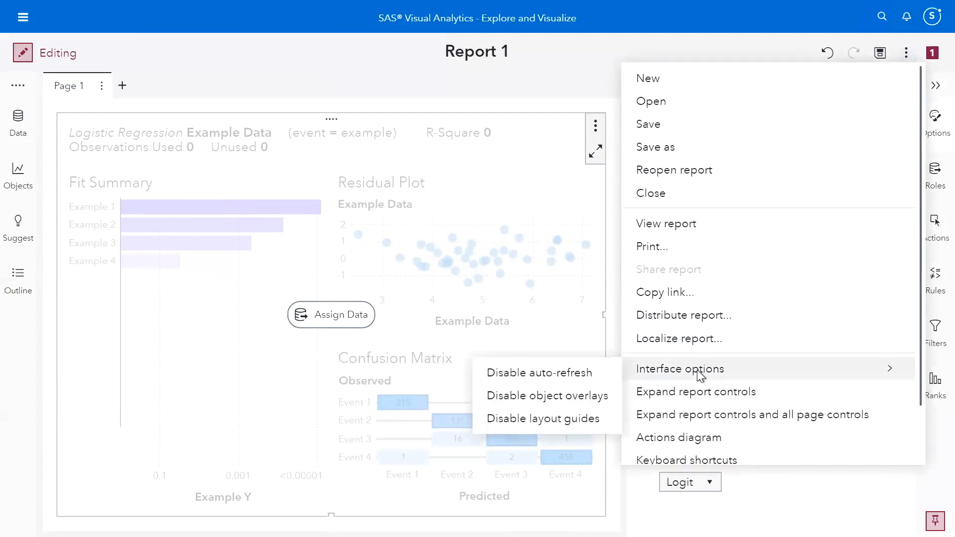
{"action": "left_click", "coordinate": [592, 372]}
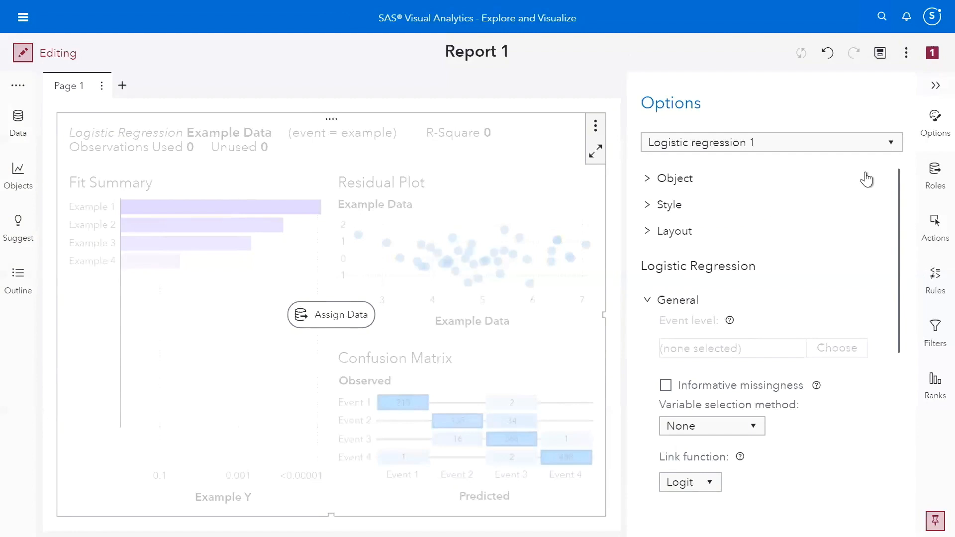
Assign tgt Binary New Product as the response of the logistic regression
{"action": "left_click", "coordinate": [934, 184]}
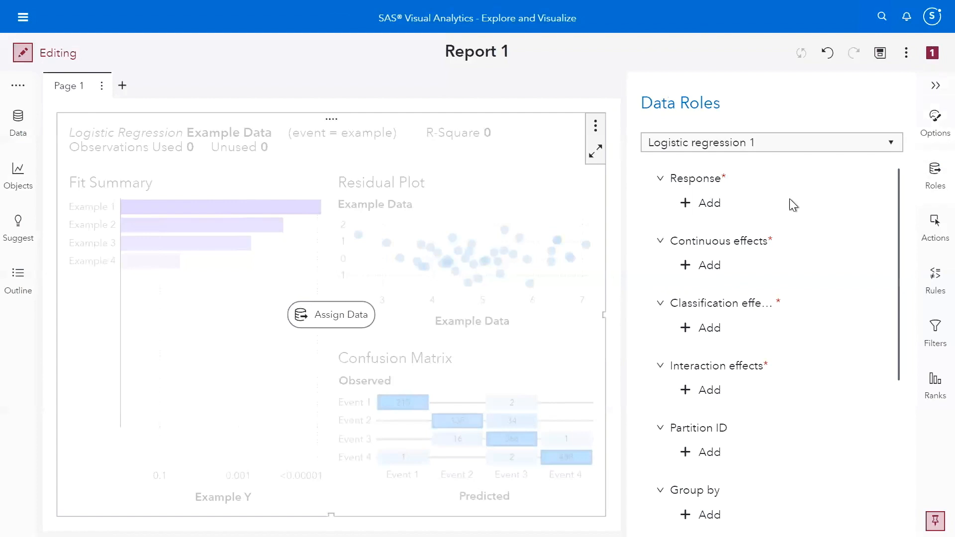
{"action": "left_click", "coordinate": [710, 203]}
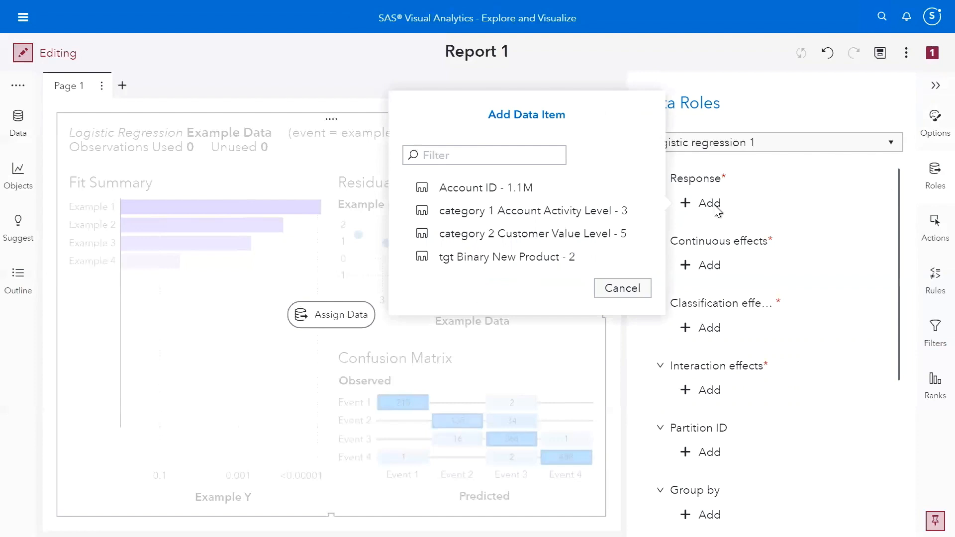
{"action": "left_click", "coordinate": [514, 269]}
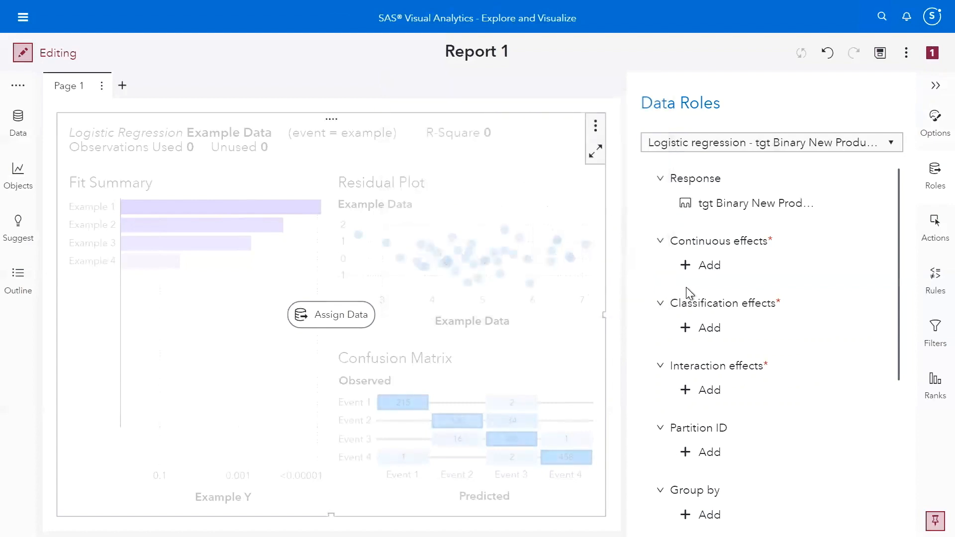
Assign all twelve logi_rfm measures, from logi_rfm1 Average Sales Past 3 Years through logi_rfm9 Months Since Last Purchase, as continuous effects of the logistic regression
{"action": "left_click", "coordinate": [728, 265]}
{"action": "scroll", "coordinate": [522, 289], "scroll_direction": "down", "scroll_amount": 8}
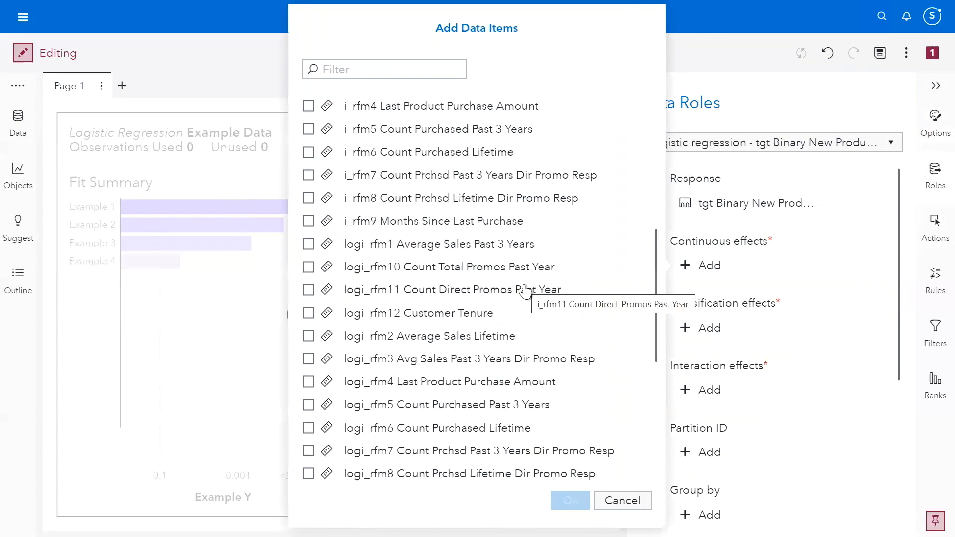
{"action": "scroll", "coordinate": [525, 291], "scroll_direction": "down", "scroll_amount": 5}
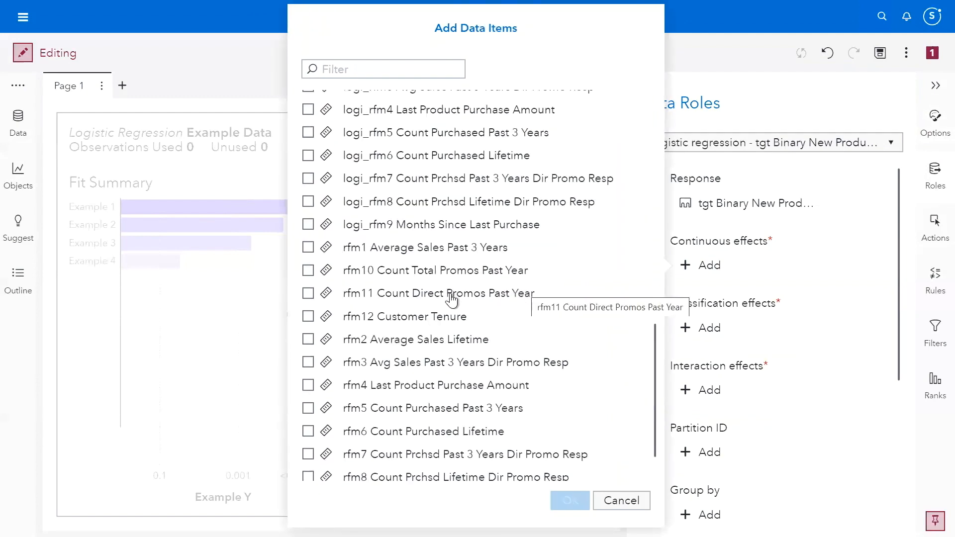
{"action": "scroll", "coordinate": [451, 299], "scroll_direction": "up", "scroll_amount": 5}
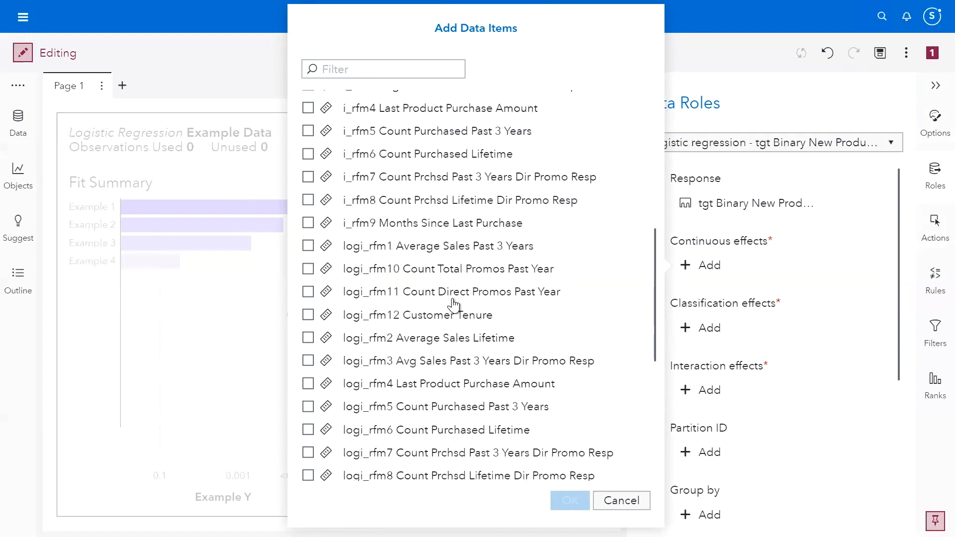
{"action": "scroll", "coordinate": [452, 304], "scroll_direction": "down", "scroll_amount": 3}
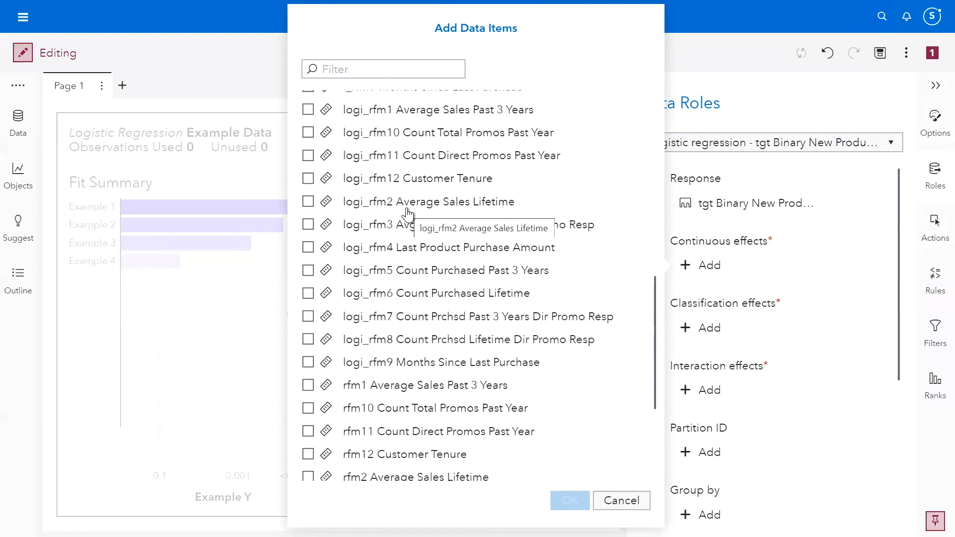
{"action": "left_click", "coordinate": [307, 111]}
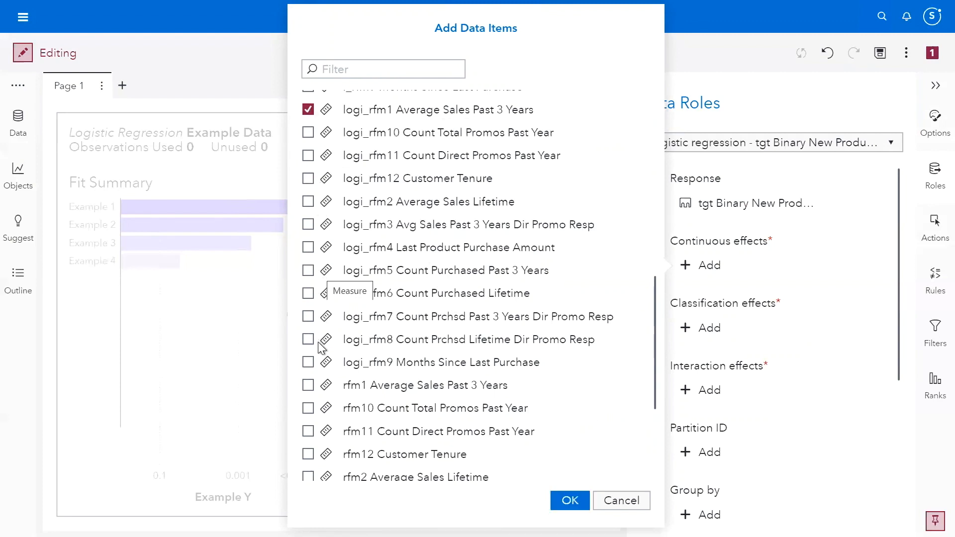
{"action": "left_click", "coordinate": [308, 364], "text": "shift"}
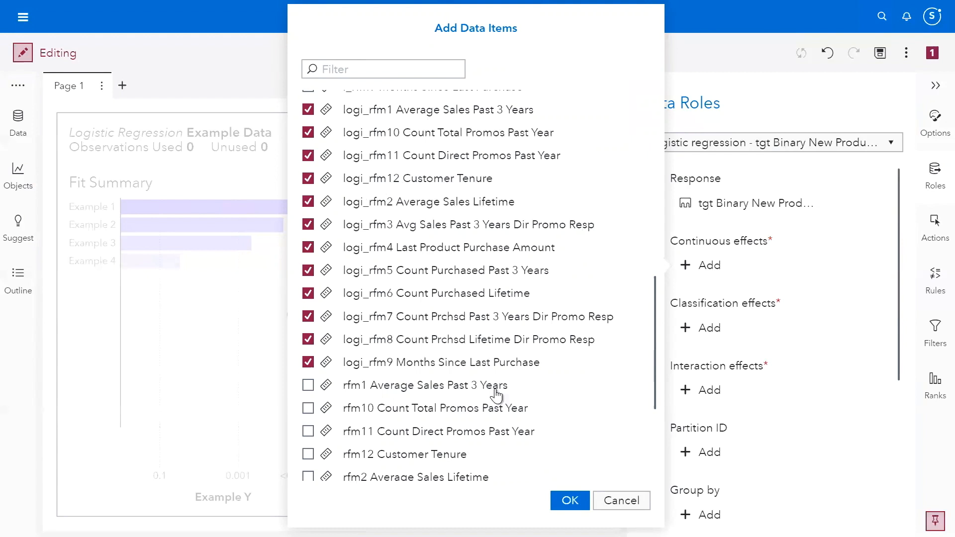
{"action": "left_click", "coordinate": [562, 502]}
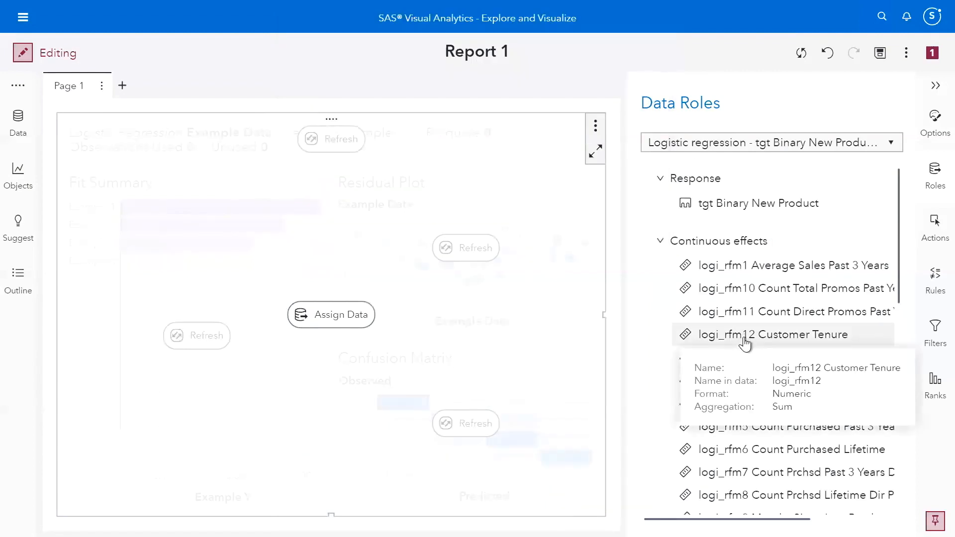
Assign category 1 Account Activity Level and category 2 Customer Value Level as classification effects of the logistic regression
{"action": "scroll", "coordinate": [744, 340], "scroll_direction": "down", "scroll_amount": 5}
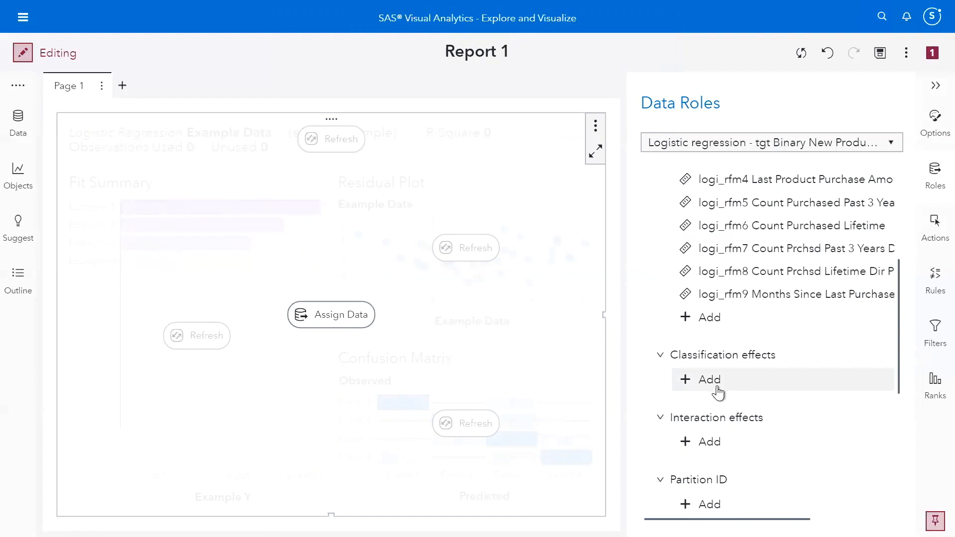
{"action": "left_click", "coordinate": [715, 387]}
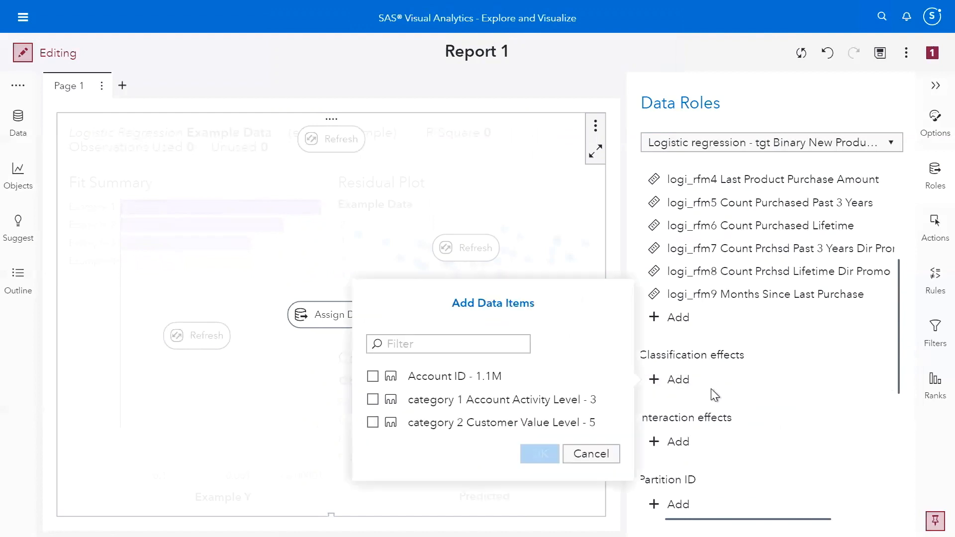
{"action": "left_click", "coordinate": [373, 402]}
{"action": "left_click", "coordinate": [373, 424]}
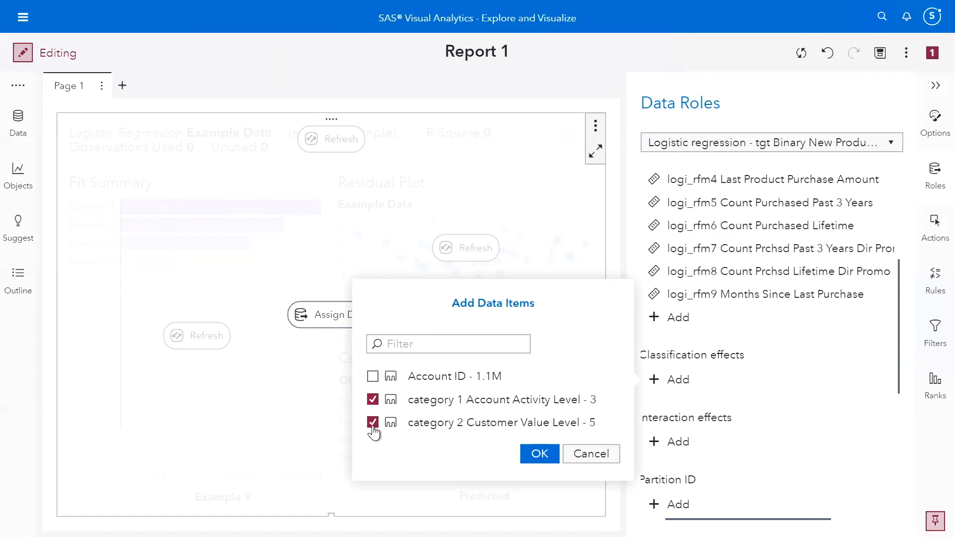
{"action": "left_click", "coordinate": [528, 458]}
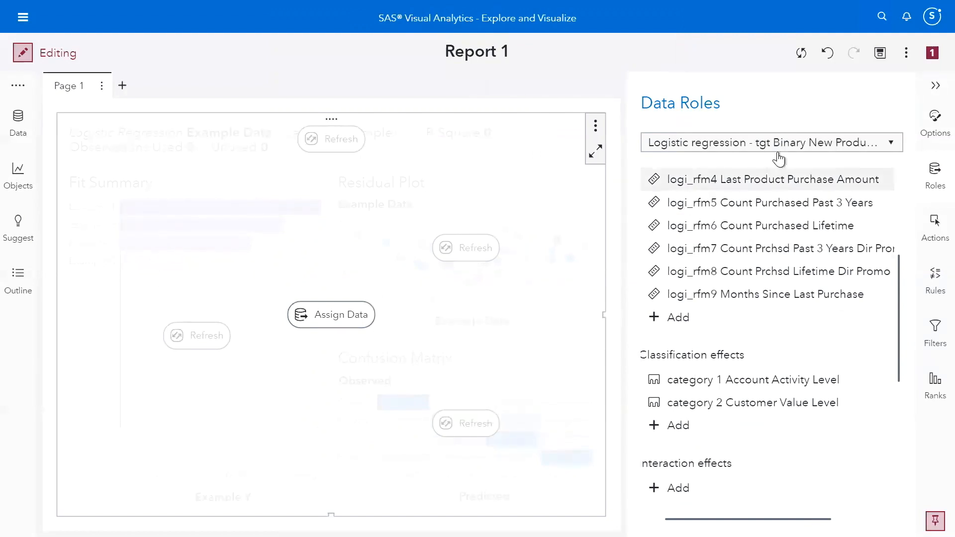
Enable auto-refresh through the interface options to run the model, and collapse the data roles pane
{"action": "left_click", "coordinate": [906, 53]}
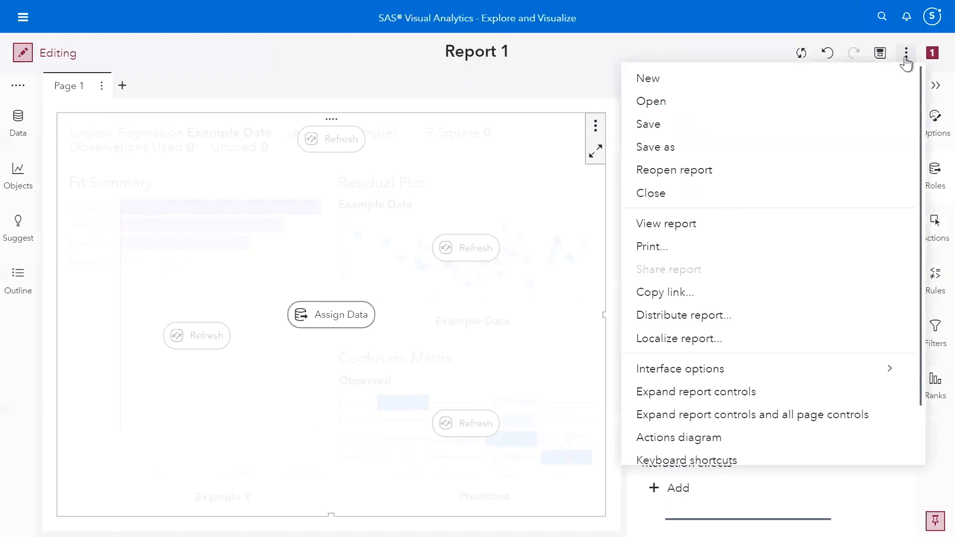
{"action": "mouse_move", "coordinate": [752, 367]}
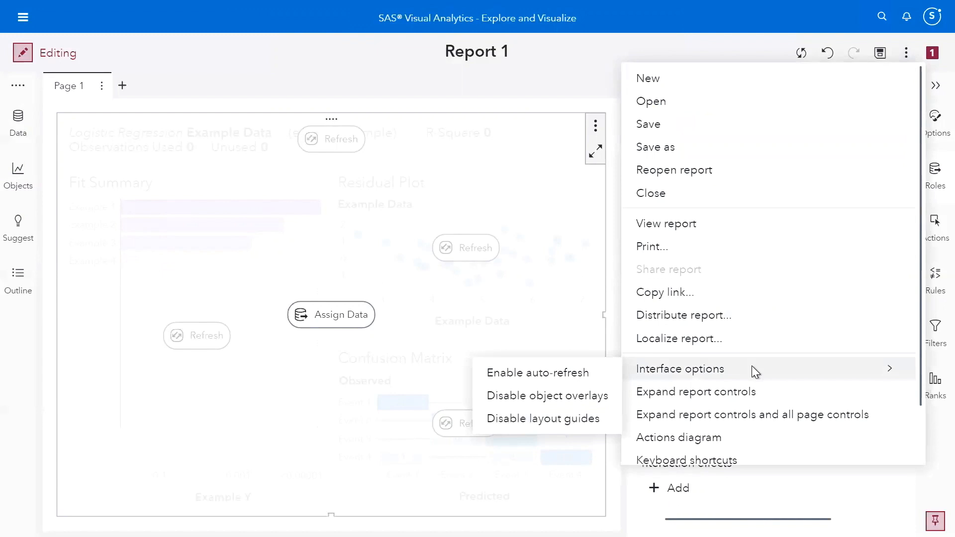
{"action": "left_click", "coordinate": [568, 374]}
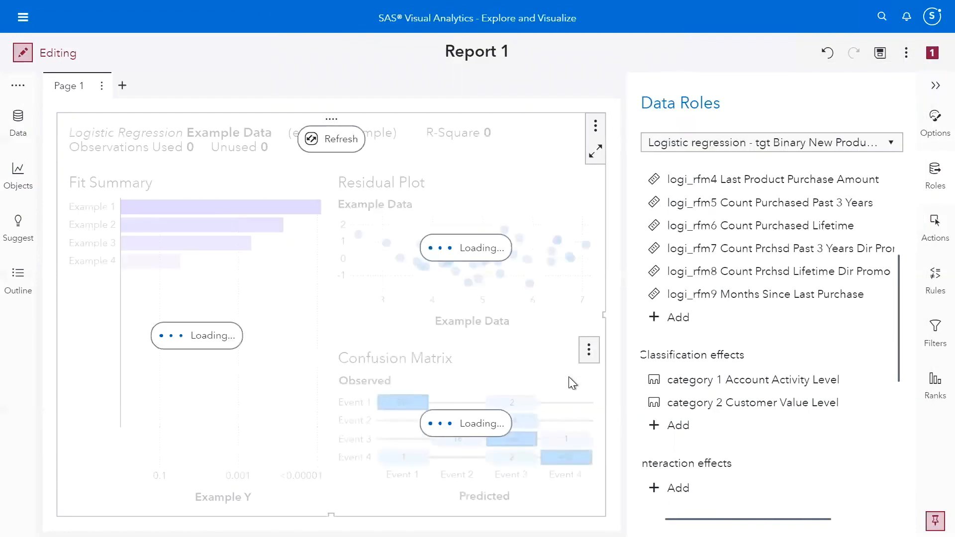
{"action": "left_click", "coordinate": [935, 87]}
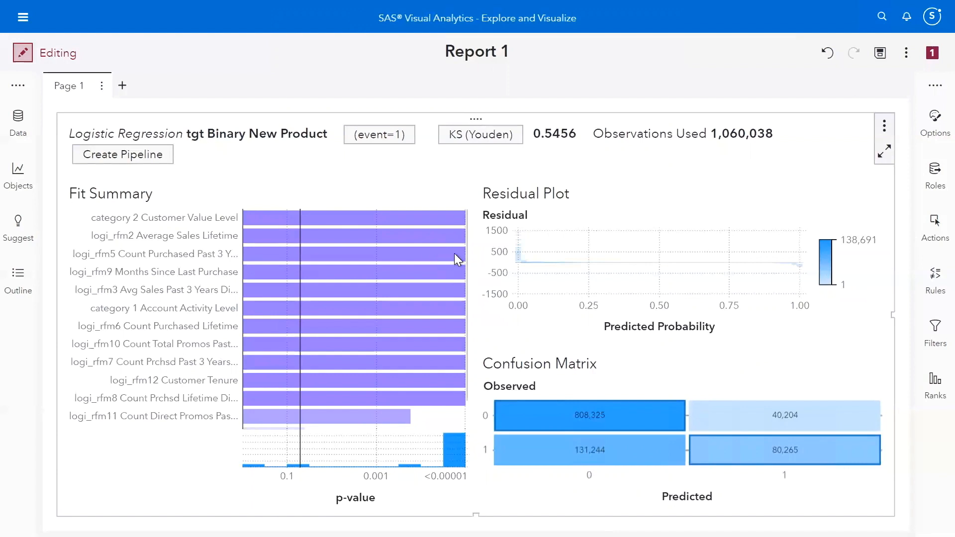
Set the plot layout of the logistic regression's model display to Stack
{"action": "left_click", "coordinate": [929, 134]}
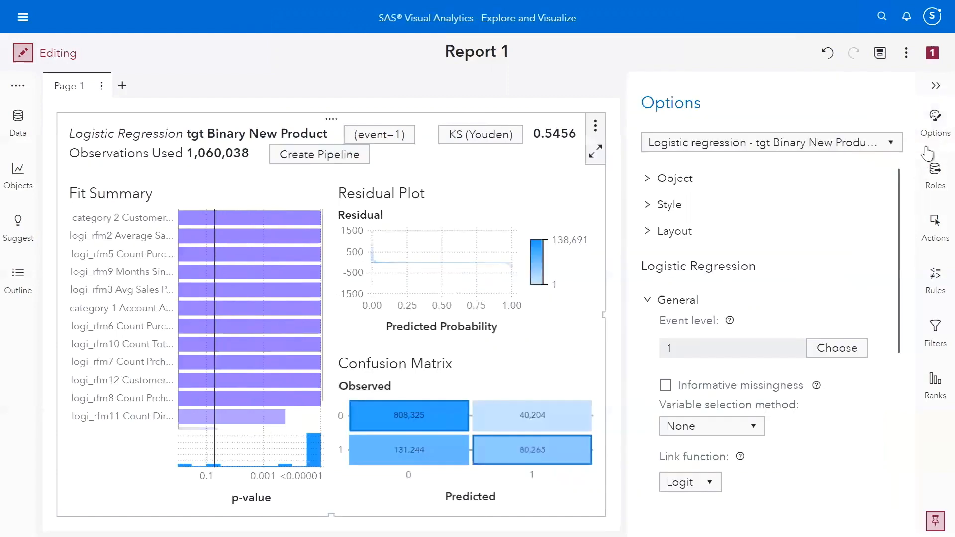
{"action": "scroll", "coordinate": [768, 328], "scroll_direction": "down", "scroll_amount": 6}
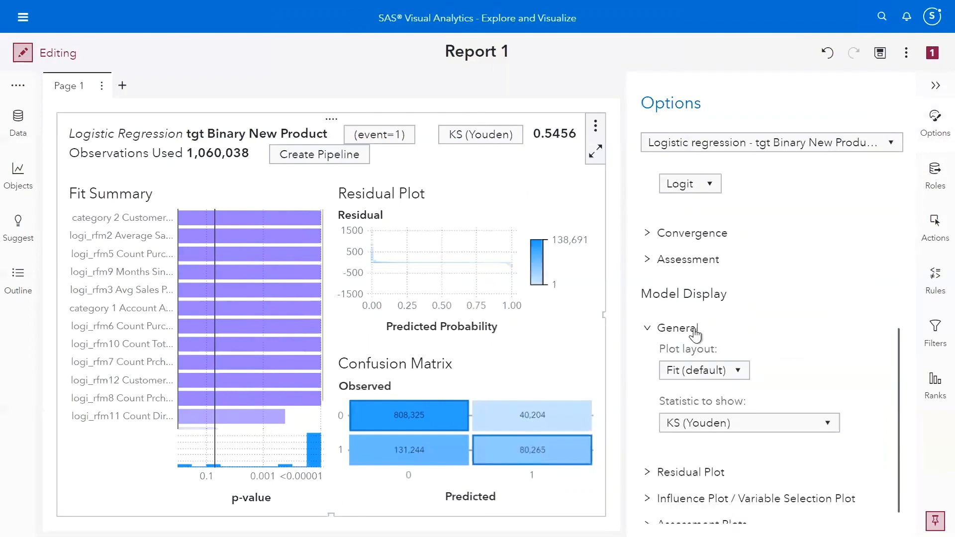
{"action": "left_click", "coordinate": [707, 377]}
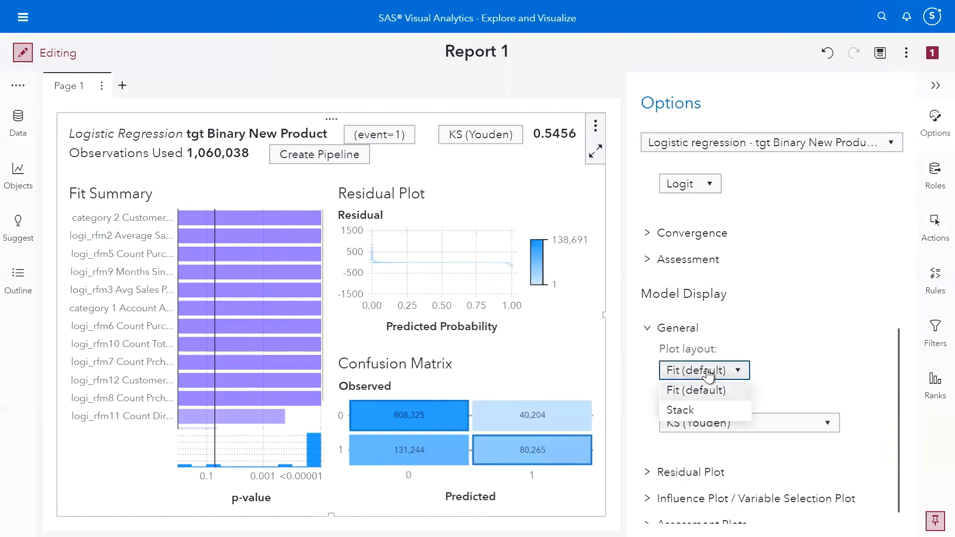
{"action": "left_click", "coordinate": [694, 413]}
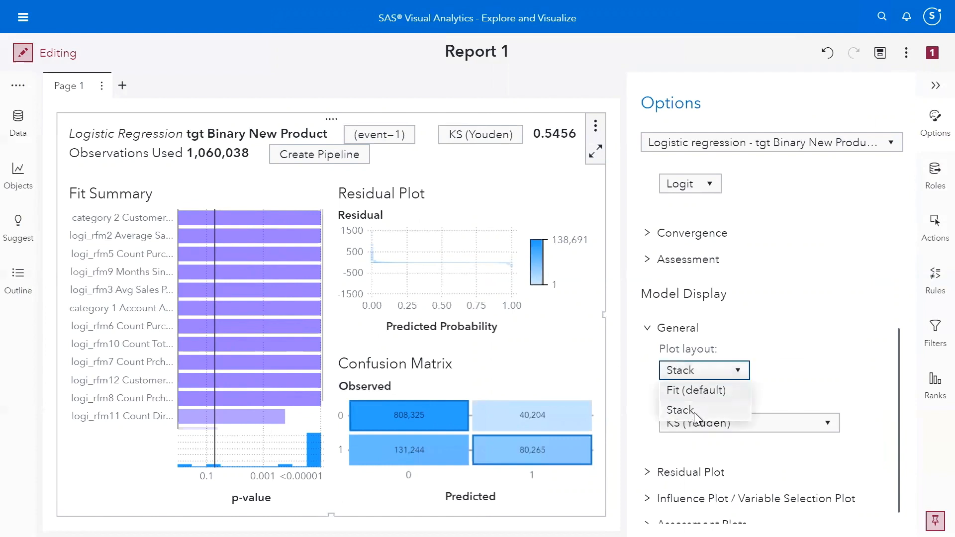
{"action": "left_click", "coordinate": [933, 85]}
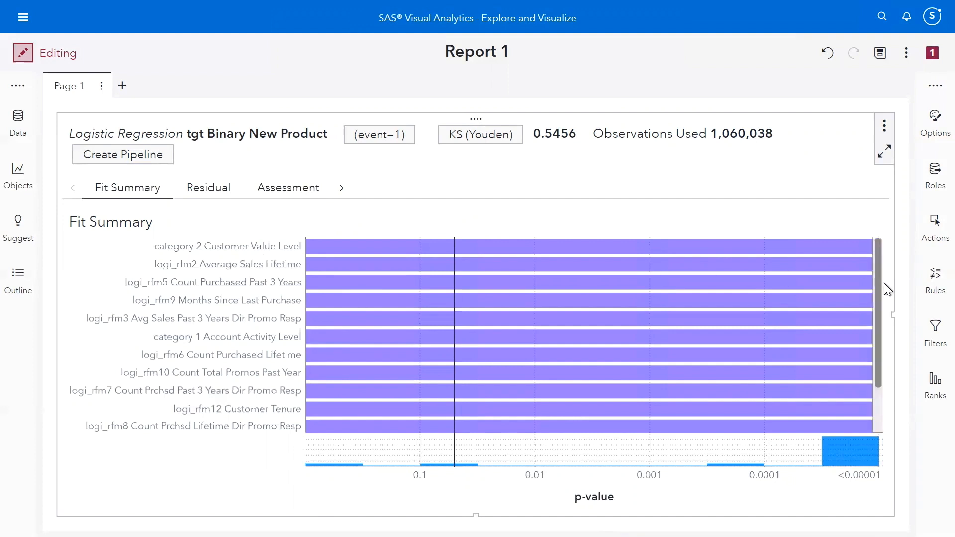
Examine the effects and their p-values in the Fit Summary, down to the least significant ones
{"action": "mouse_move", "coordinate": [878, 285]}
{"action": "mouse_move", "coordinate": [878, 282]}
{"action": "left_mouse_down"}
{"action": "mouse_move", "coordinate": [878, 338]}
{"action": "mouse_move", "coordinate": [873, 262]}
{"action": "mouse_move", "coordinate": [882, 348]}
{"action": "mouse_move", "coordinate": [875, 273]}
{"action": "left_mouse_up"}
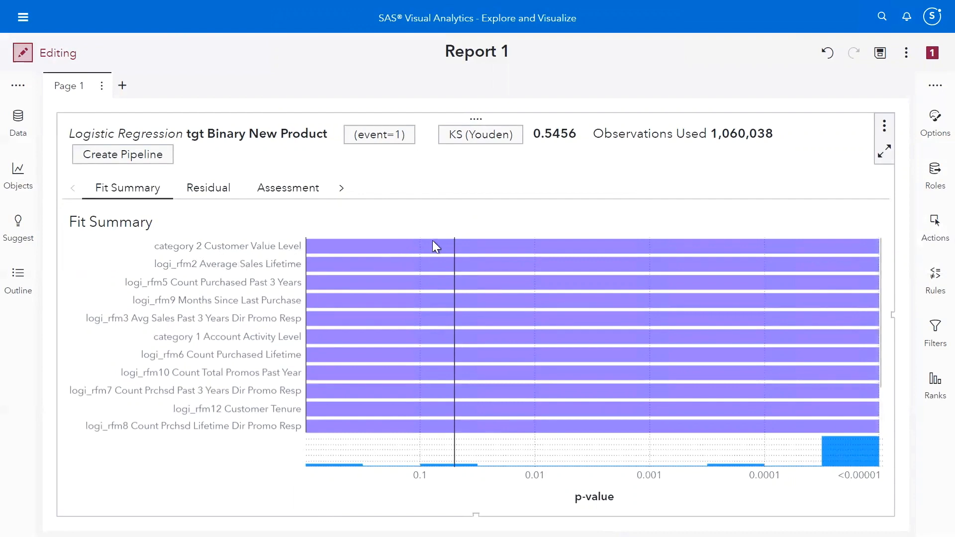
{"action": "mouse_move", "coordinate": [583, 247]}
{"action": "left_click_drag", "start_coordinate": [879, 315], "coordinate": [872, 378]}
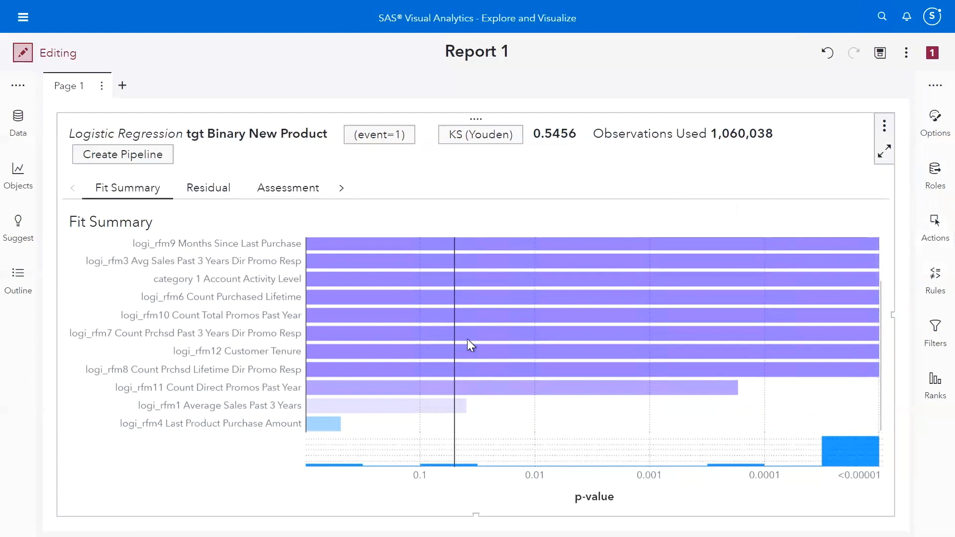
{"action": "mouse_move", "coordinate": [466, 336]}
{"action": "mouse_move", "coordinate": [317, 423]}
View the Residual Plot and examine the predicted and observed cells of the Confusion Matrix
{"action": "left_click", "coordinate": [212, 193]}
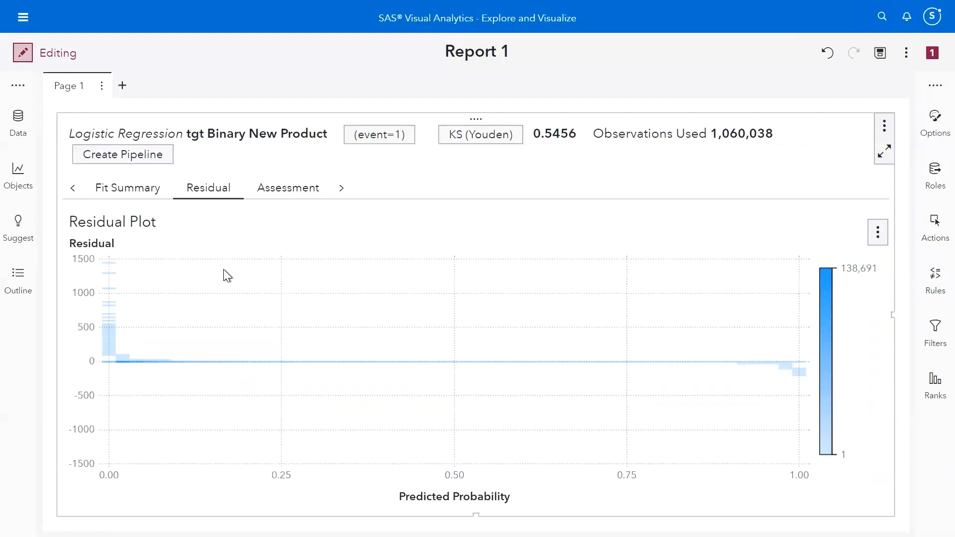
{"action": "left_click", "coordinate": [281, 199]}
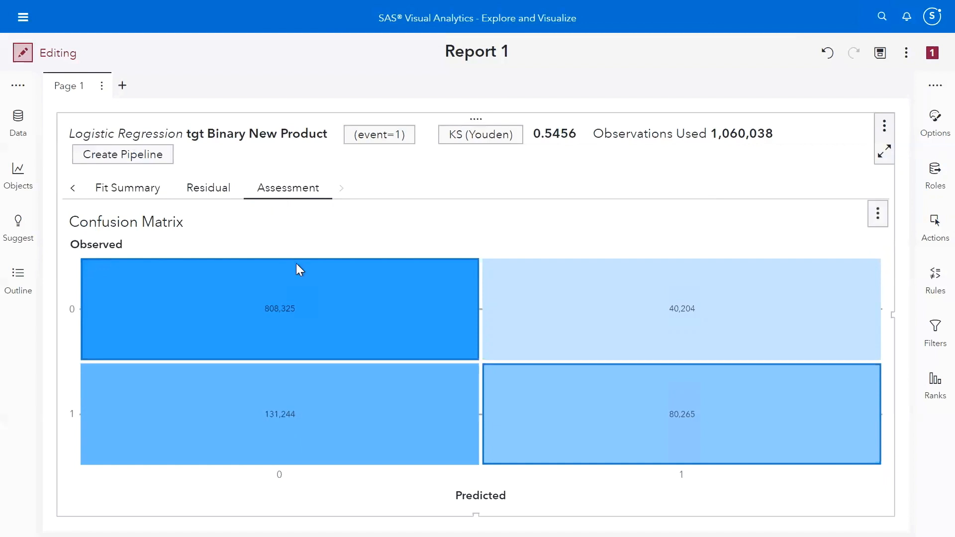
{"action": "mouse_move", "coordinate": [640, 440]}
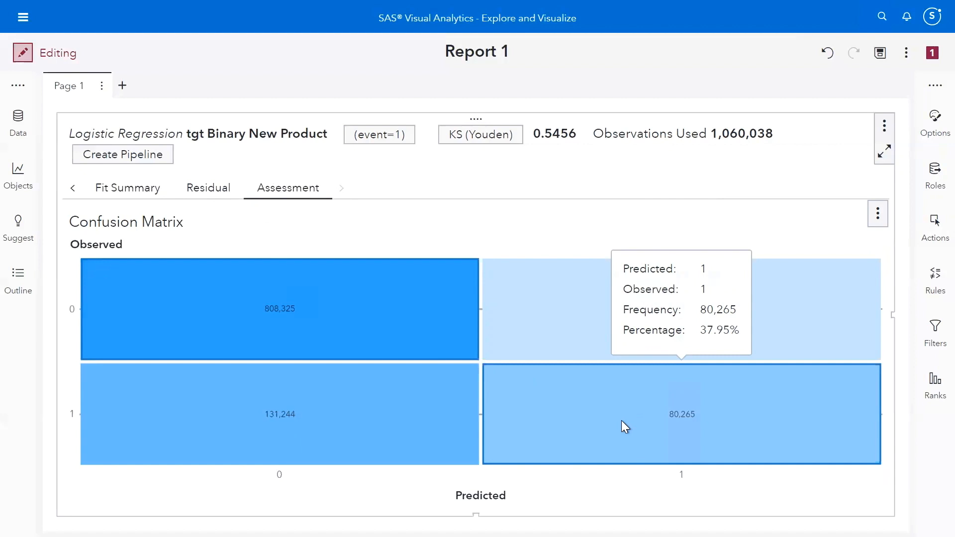
{"action": "mouse_move", "coordinate": [236, 298]}
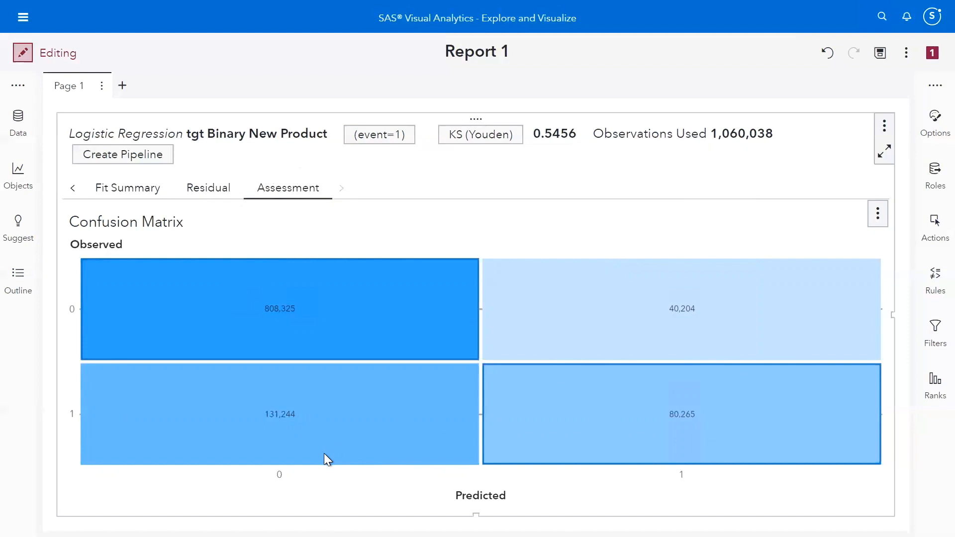
Switch the assessment plot to Lift and inspect the model's cumulative lift at the 5th percentile
{"action": "right_click", "coordinate": [460, 235]}
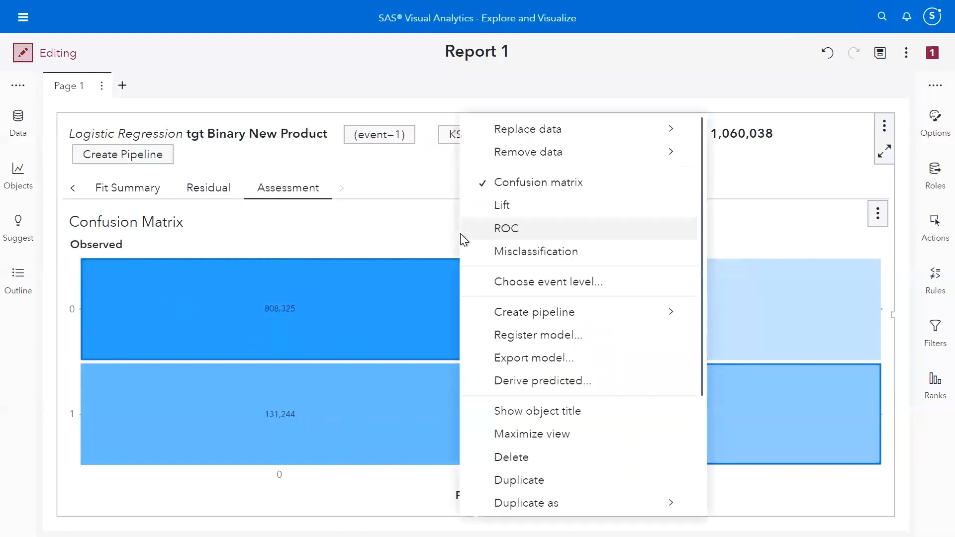
{"action": "left_click", "coordinate": [500, 205]}
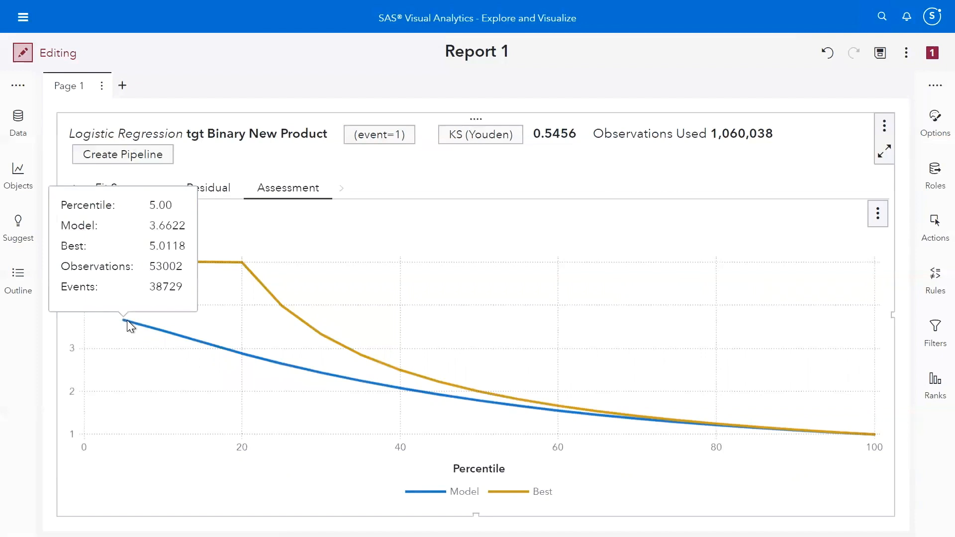
{"action": "mouse_move", "coordinate": [124, 321]}
Switch the assessment plot to ROC and inspect the curve at the KS (Youden) separation line
{"action": "right_click", "coordinate": [339, 278]}
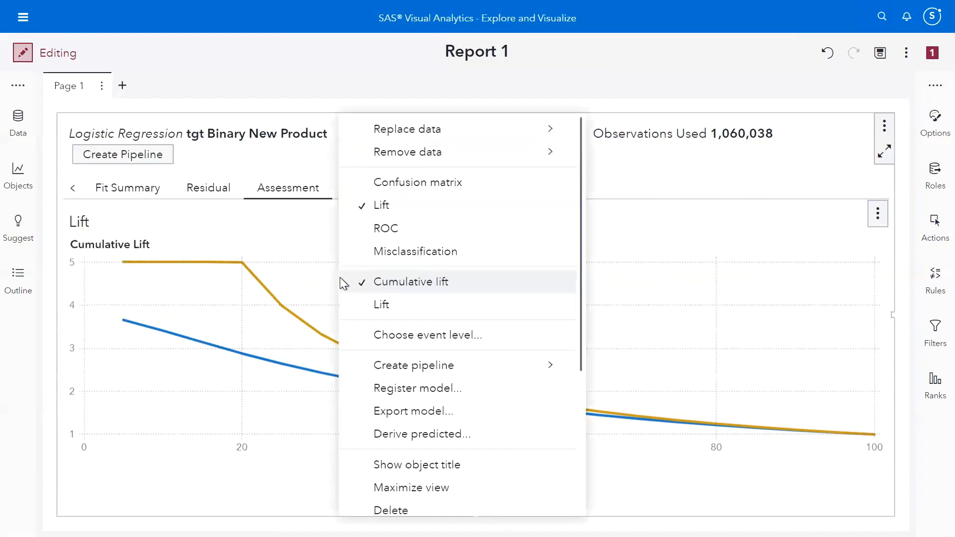
{"action": "left_click", "coordinate": [384, 234]}
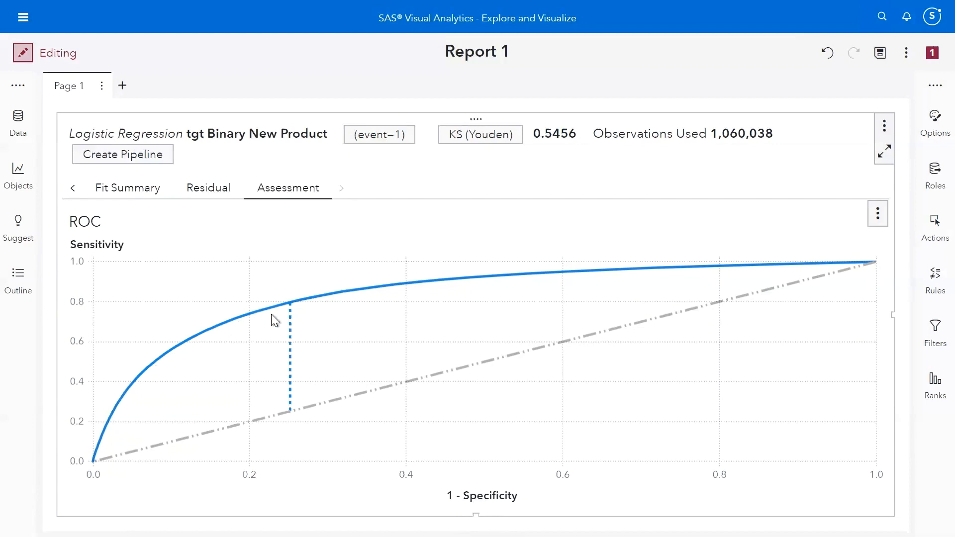
{"action": "mouse_move", "coordinate": [172, 346]}
{"action": "mouse_move", "coordinate": [286, 304]}
{"action": "mouse_move", "coordinate": [289, 301]}
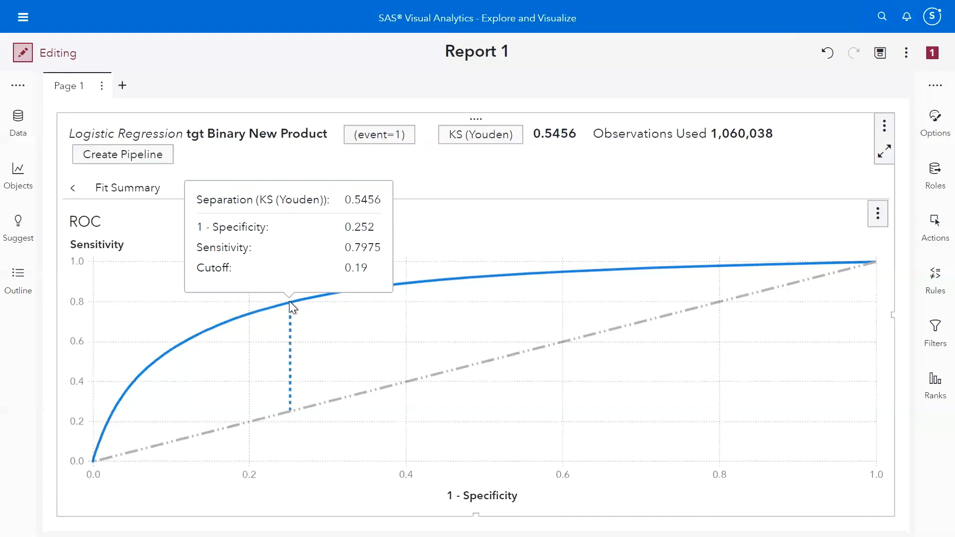
Switch the assessment plot to Misclassification and inspect the correct and incorrect classifications for both response levels
{"action": "right_click", "coordinate": [443, 237]}
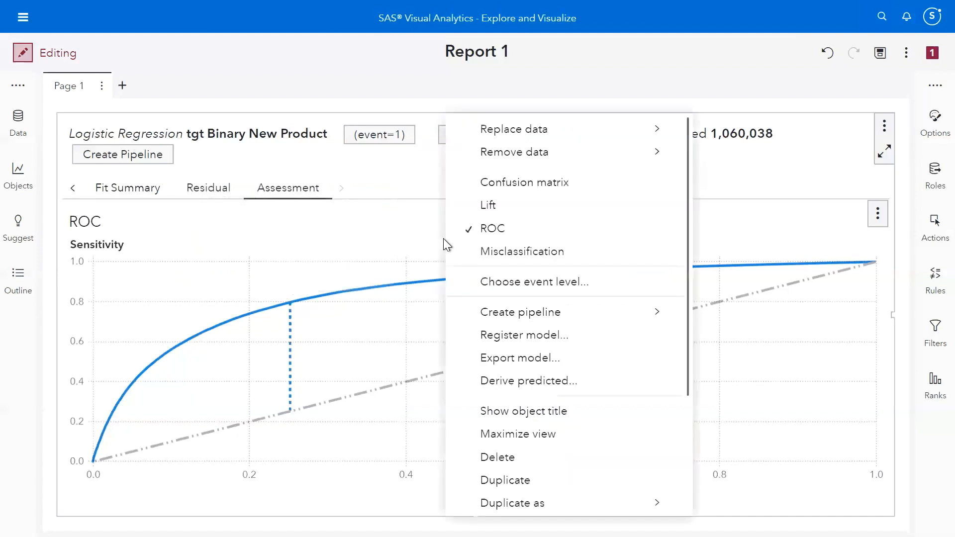
{"action": "left_click", "coordinate": [498, 252]}
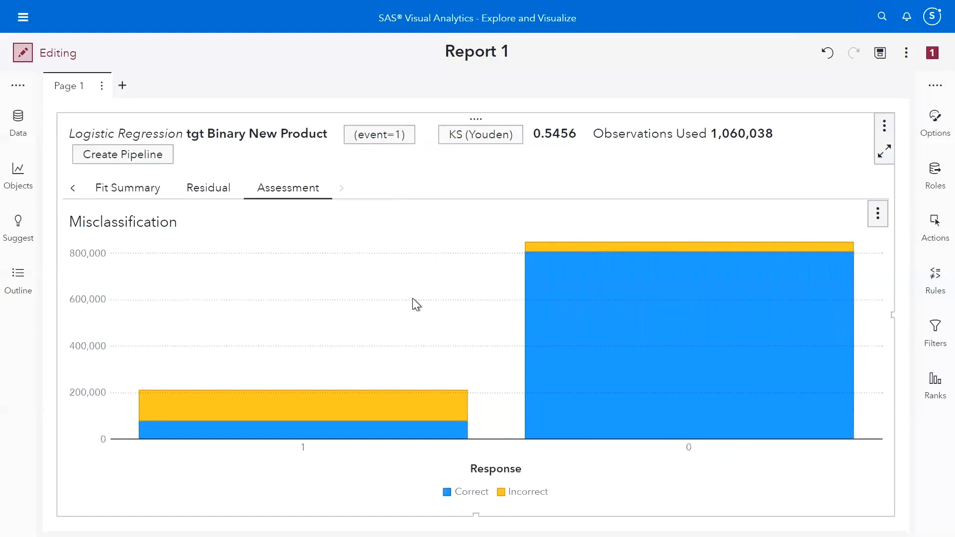
{"action": "right_click", "coordinate": [354, 279]}
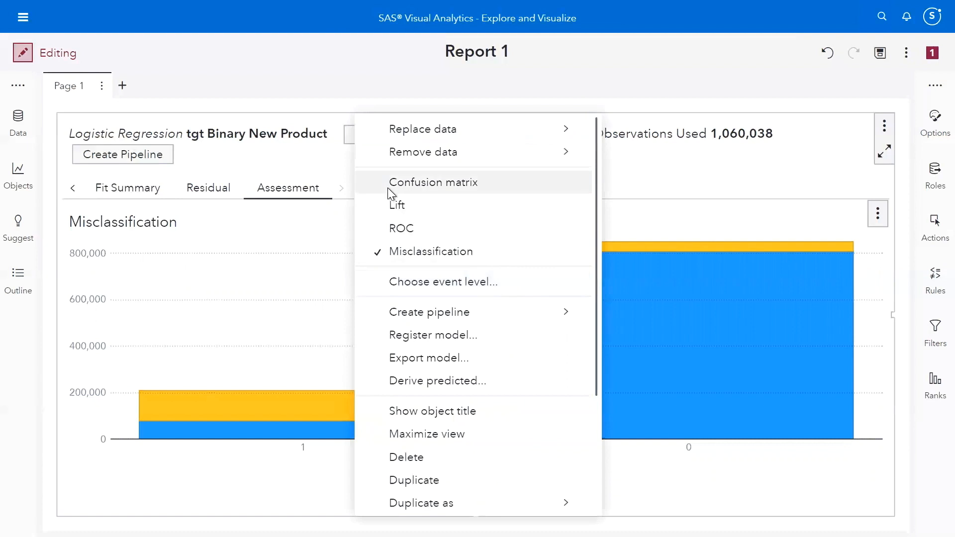
{"action": "left_click", "coordinate": [306, 315]}
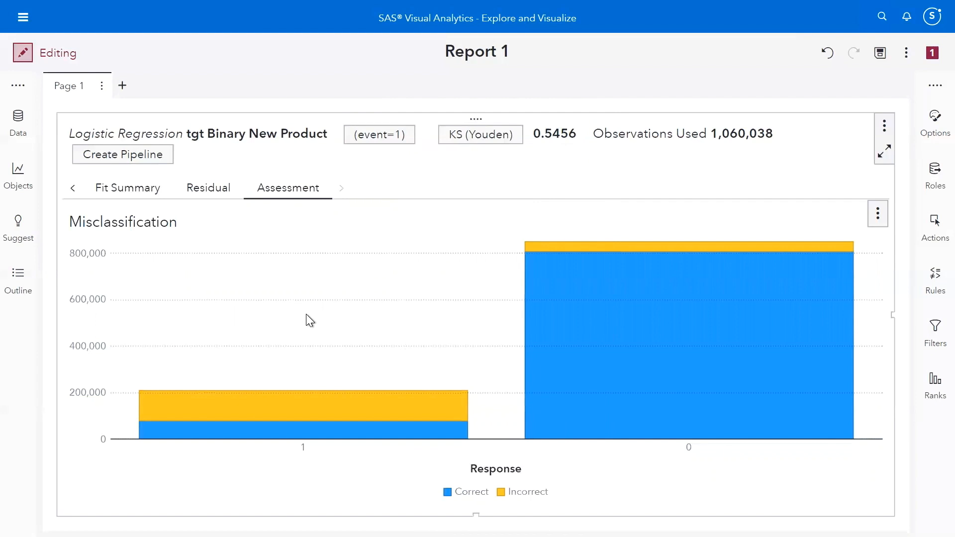
{"action": "mouse_move", "coordinate": [593, 386]}
{"action": "mouse_move", "coordinate": [324, 430]}
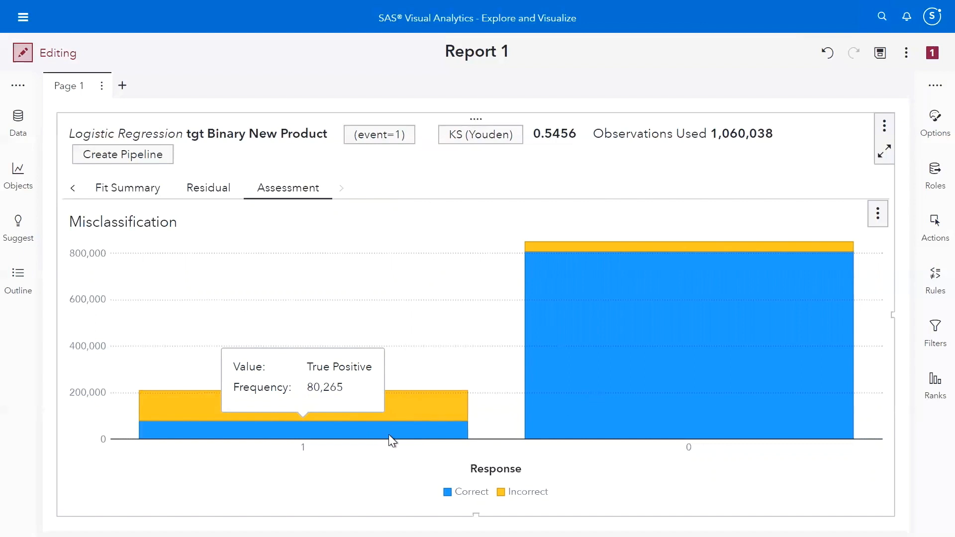
Maximize the logistic regression to examine the Parameter Estimates and Fit Statistics in its enlarged details table, and restore its normal size
{"action": "left_click", "coordinate": [878, 159]}
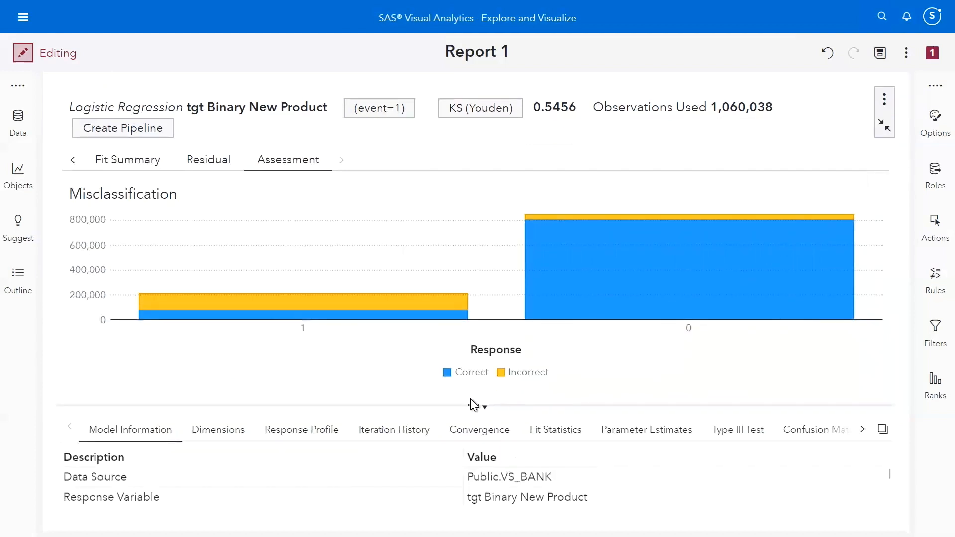
{"action": "left_click_drag", "start_coordinate": [475, 407], "coordinate": [465, 320]}
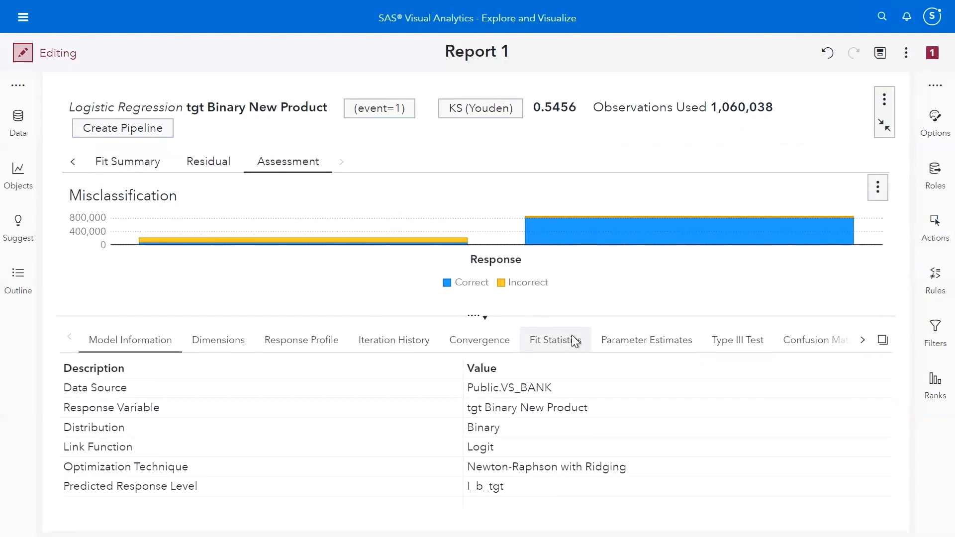
{"action": "left_click", "coordinate": [615, 344]}
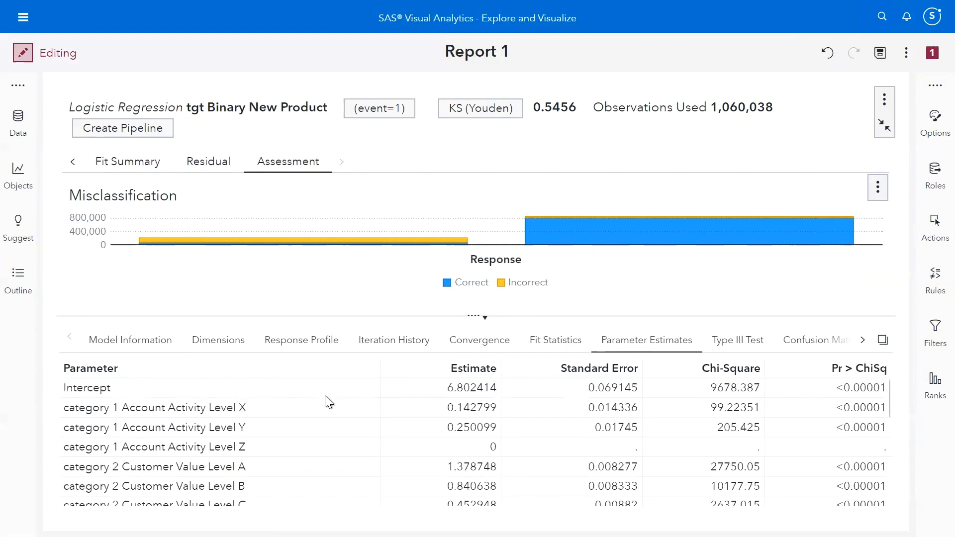
{"action": "scroll", "coordinate": [324, 395], "scroll_direction": "down", "scroll_amount": 3}
{"action": "scroll", "coordinate": [326, 404], "scroll_direction": "down", "scroll_amount": 6}
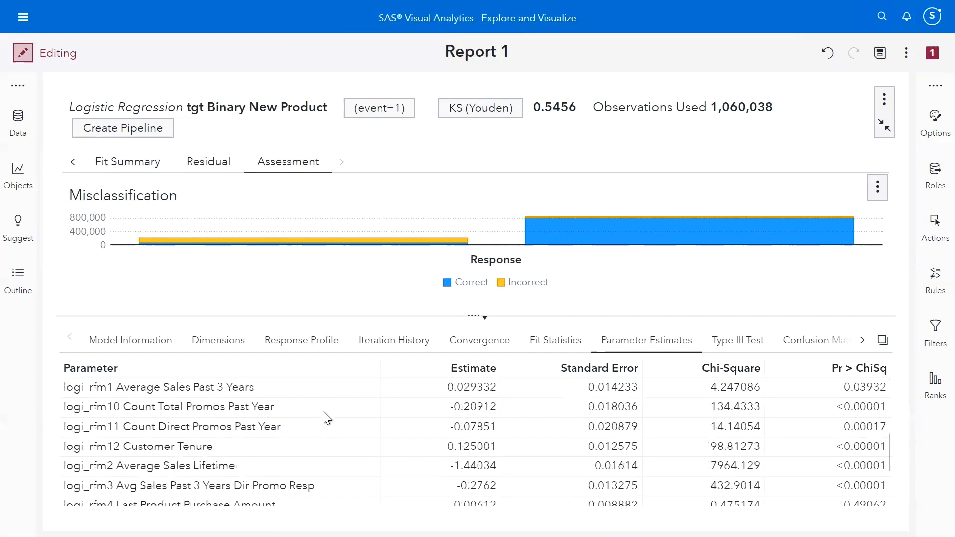
{"action": "left_click", "coordinate": [557, 342]}
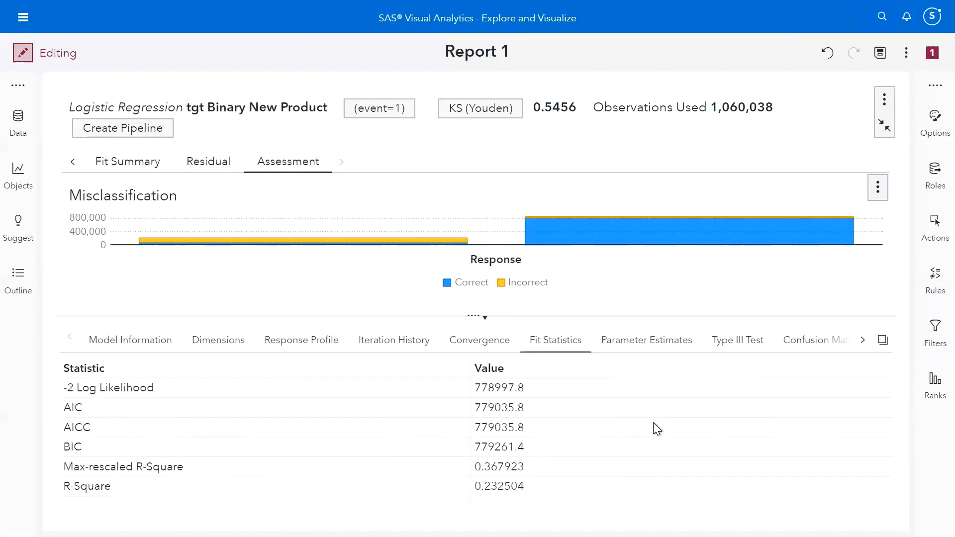
{"action": "left_click", "coordinate": [881, 131]}
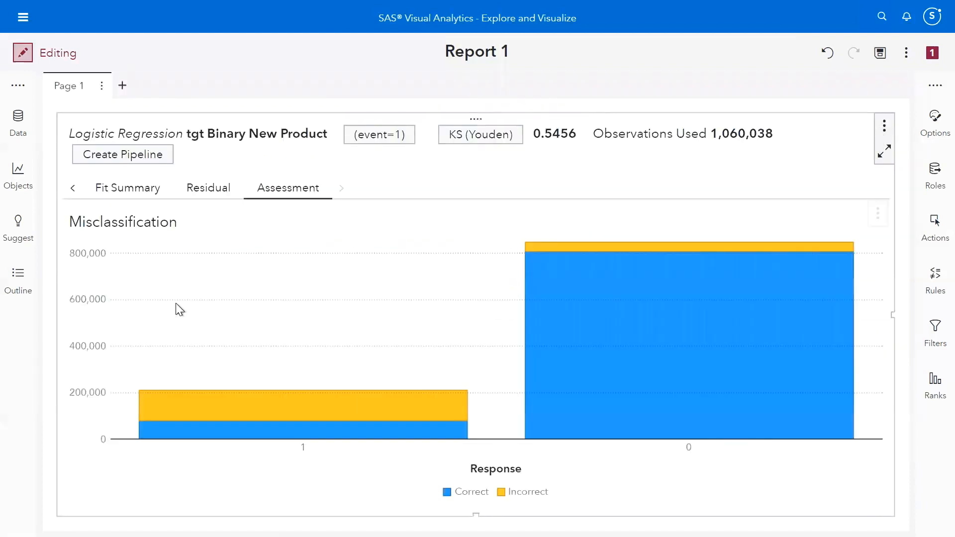
Duplicate Page 1 with its logistic regression and disable auto-refresh for the report
{"action": "left_click", "coordinate": [101, 96]}
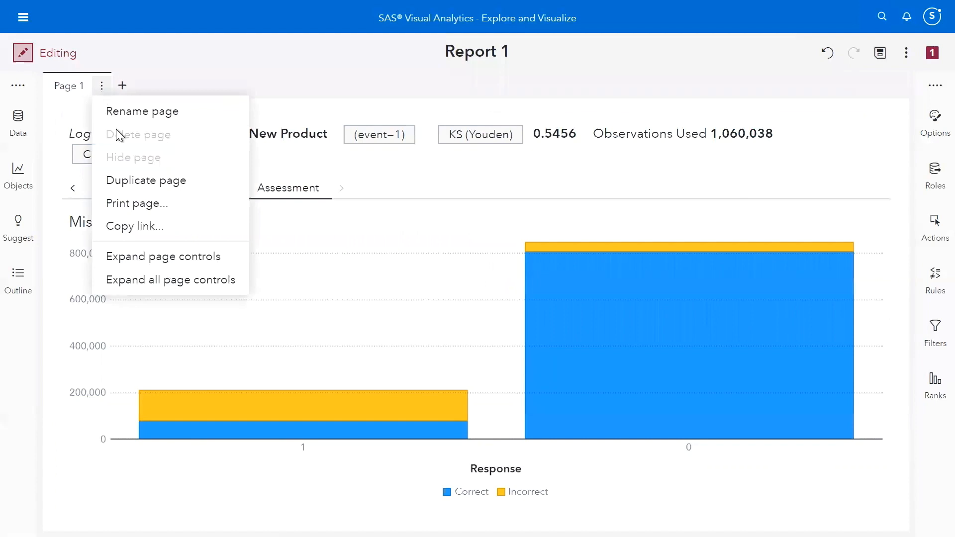
{"action": "left_click", "coordinate": [133, 181]}
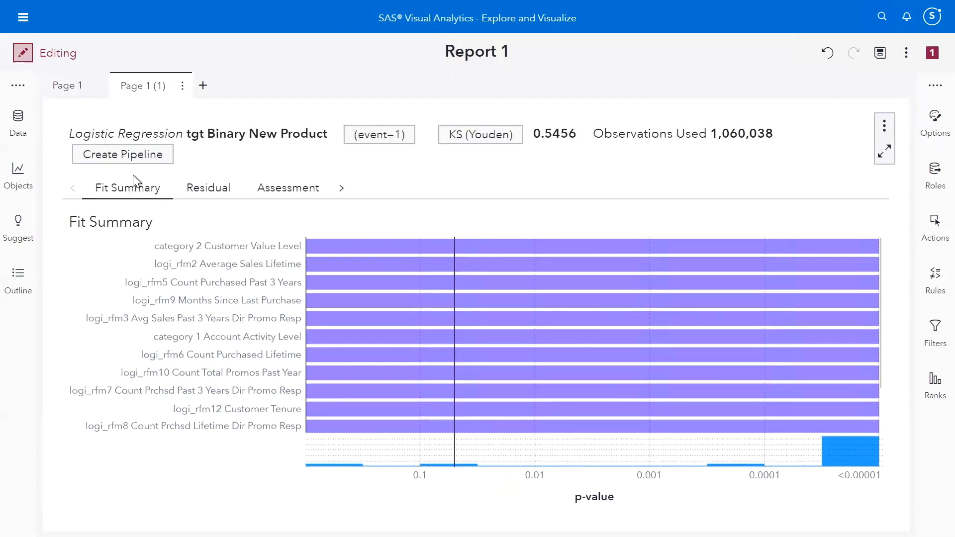
{"action": "left_click", "coordinate": [905, 55]}
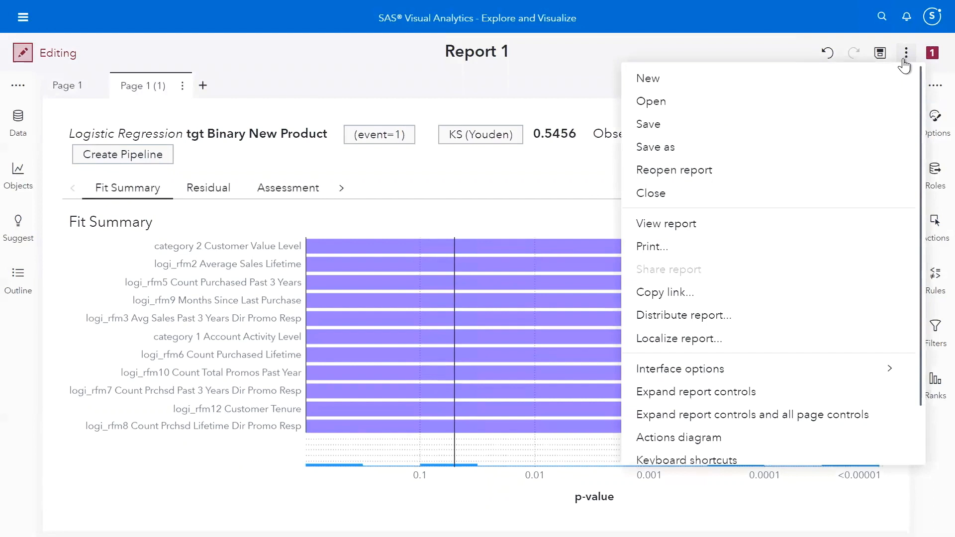
{"action": "mouse_move", "coordinate": [753, 371]}
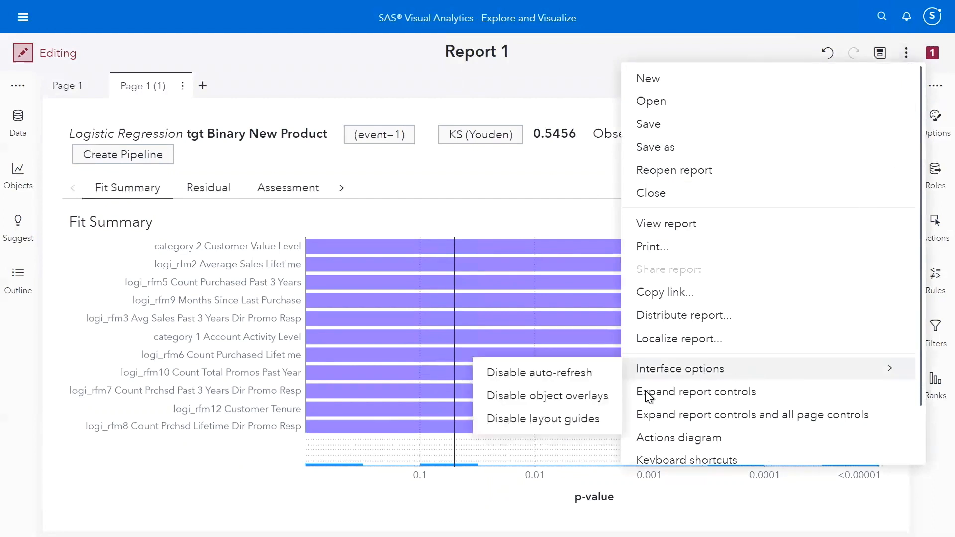
{"action": "mouse_move", "coordinate": [627, 367]}
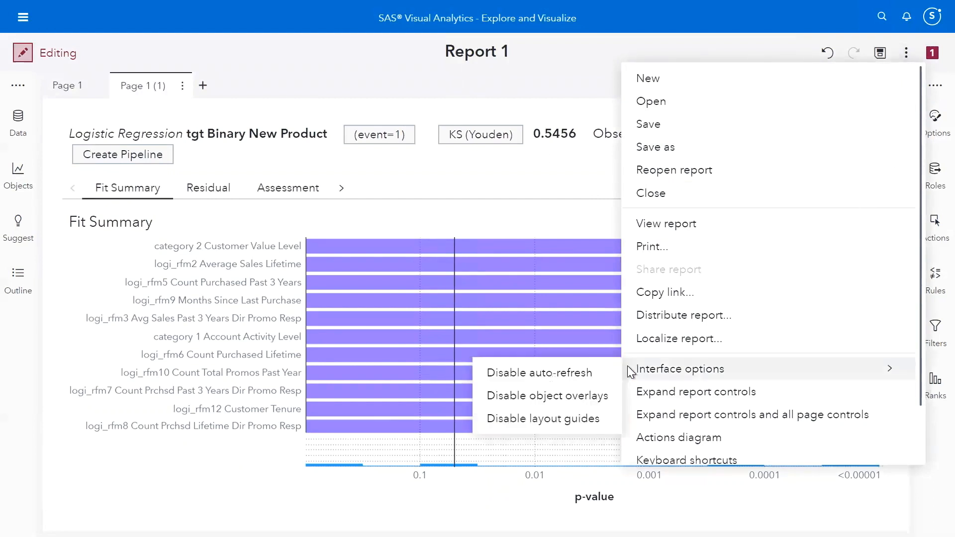
{"action": "left_click", "coordinate": [583, 373]}
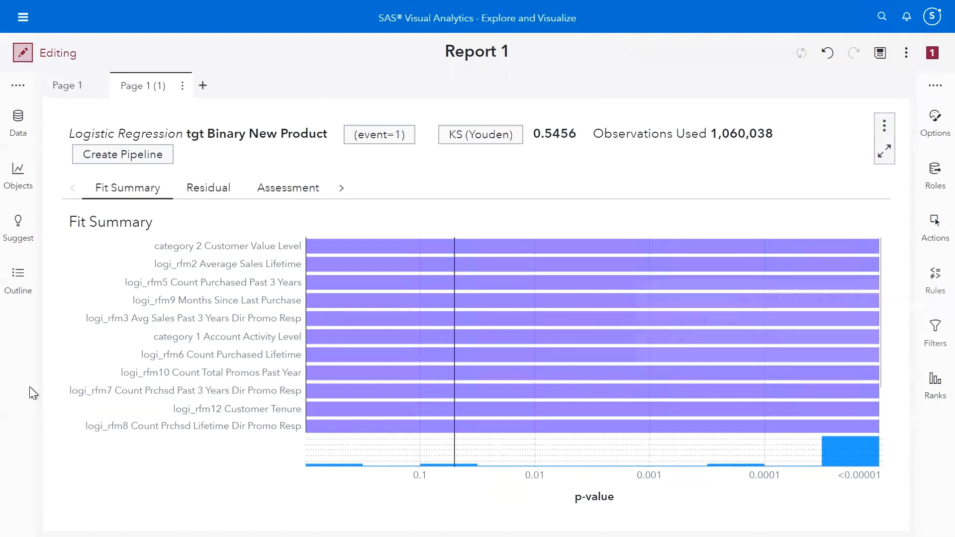
Create a data item named Partition in VS_BANK using simple random sampling, 2 partitions and a 50 percent training sample
{"action": "left_click", "coordinate": [18, 127]}
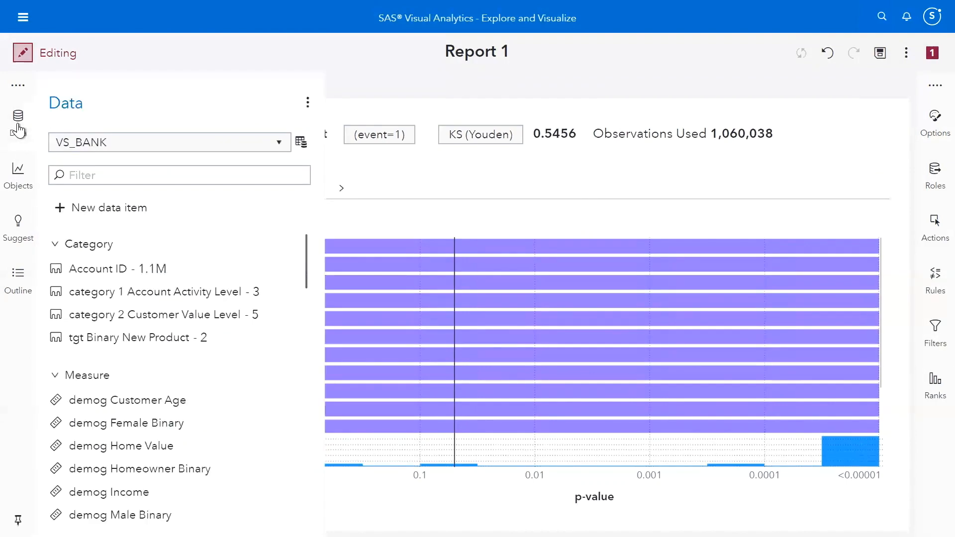
{"action": "left_click", "coordinate": [114, 214]}
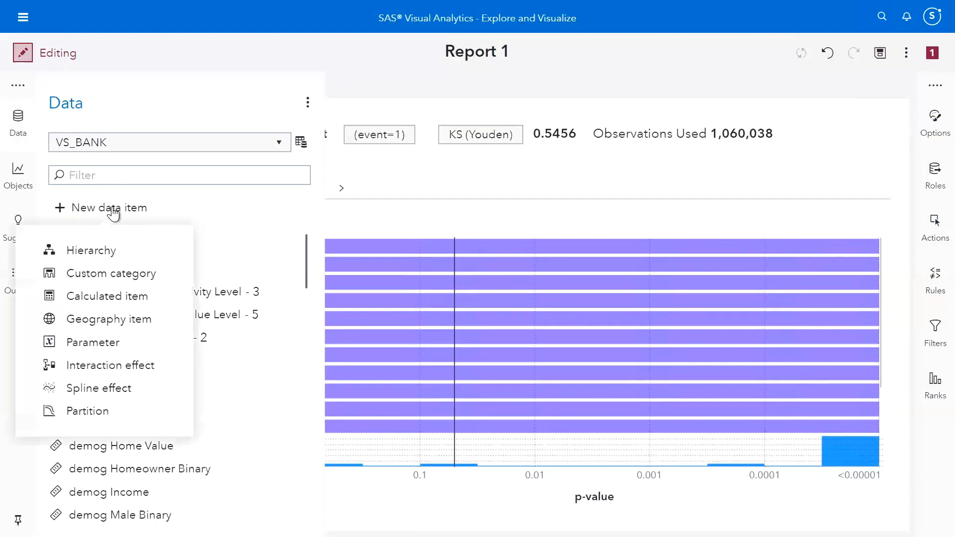
{"action": "left_click", "coordinate": [122, 404]}
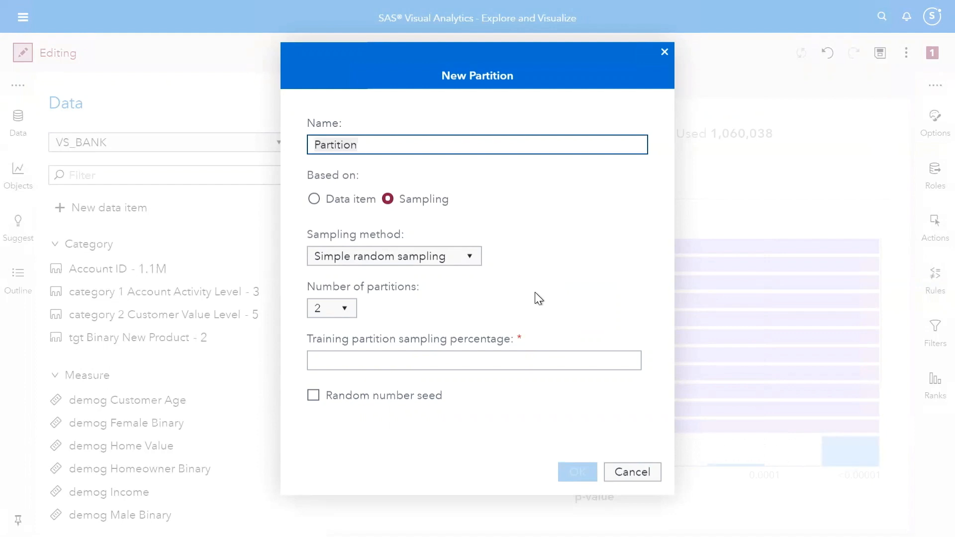
{"action": "left_click", "coordinate": [362, 361]}
{"action": "type", "text": "50"}
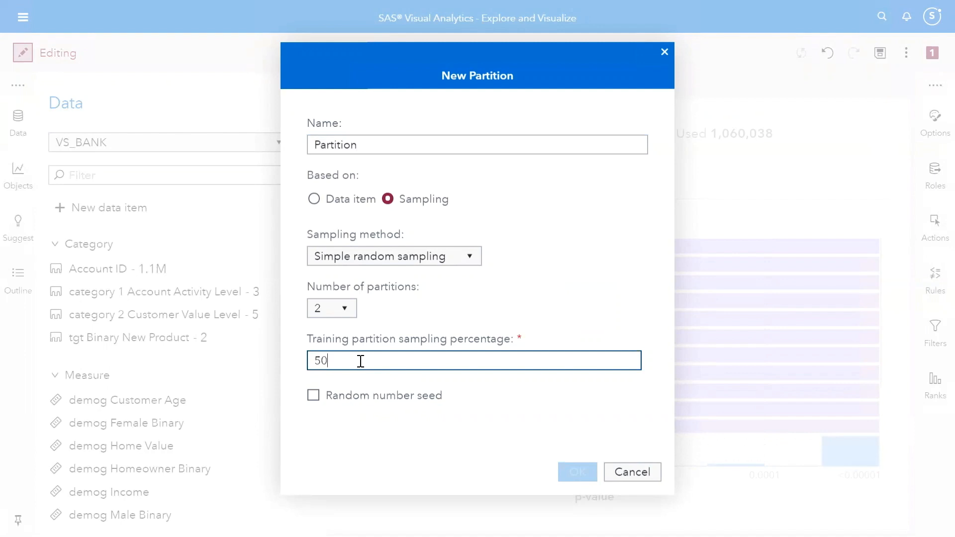
{"action": "key", "text": "BackSpace"}
{"action": "key", "text": "BackSpace"}
{"action": "type", "text": ".5"}
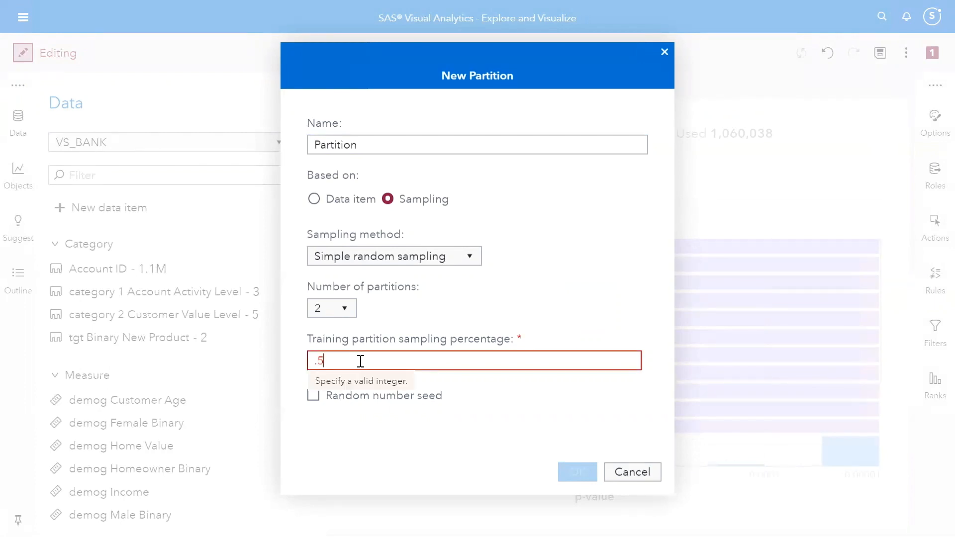
{"action": "key", "text": "BackSpace"}
{"action": "key", "text": "BackSpace"}
{"action": "type", "text": "50"}
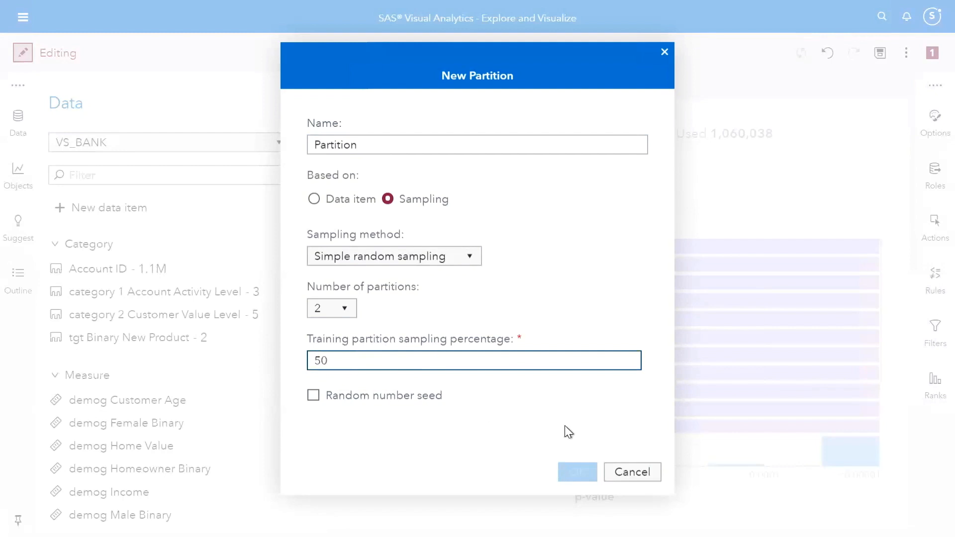
{"action": "left_click", "coordinate": [578, 466]}
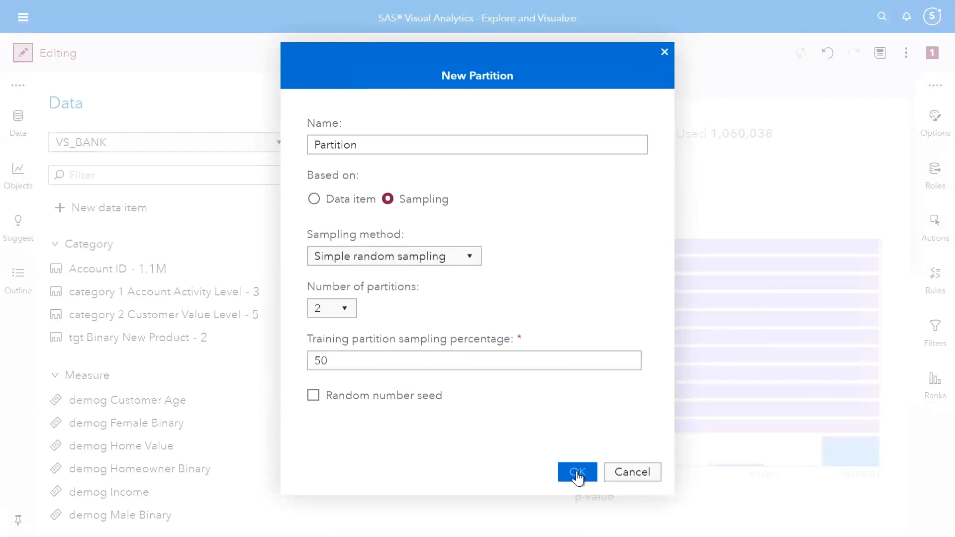
{"action": "left_click", "coordinate": [577, 473]}
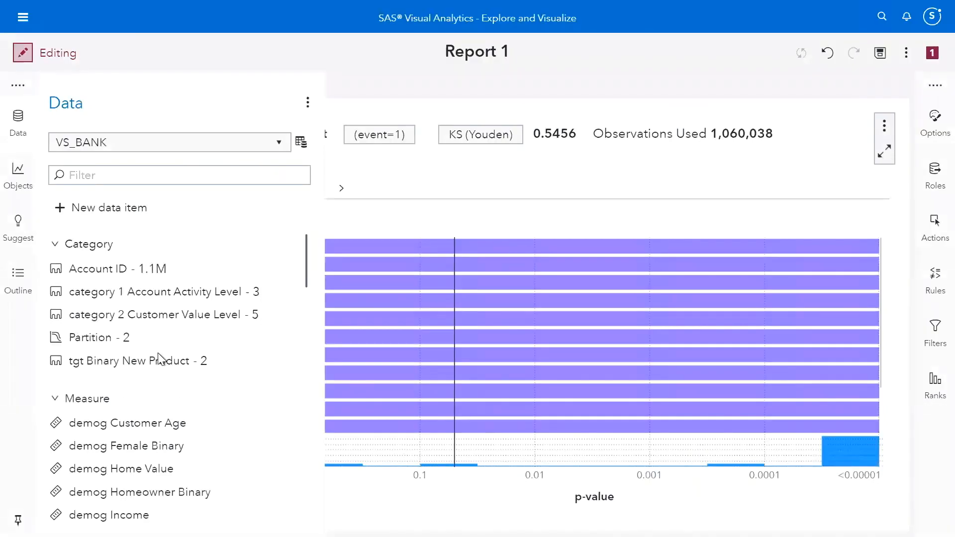
{"action": "mouse_move", "coordinate": [133, 347]}
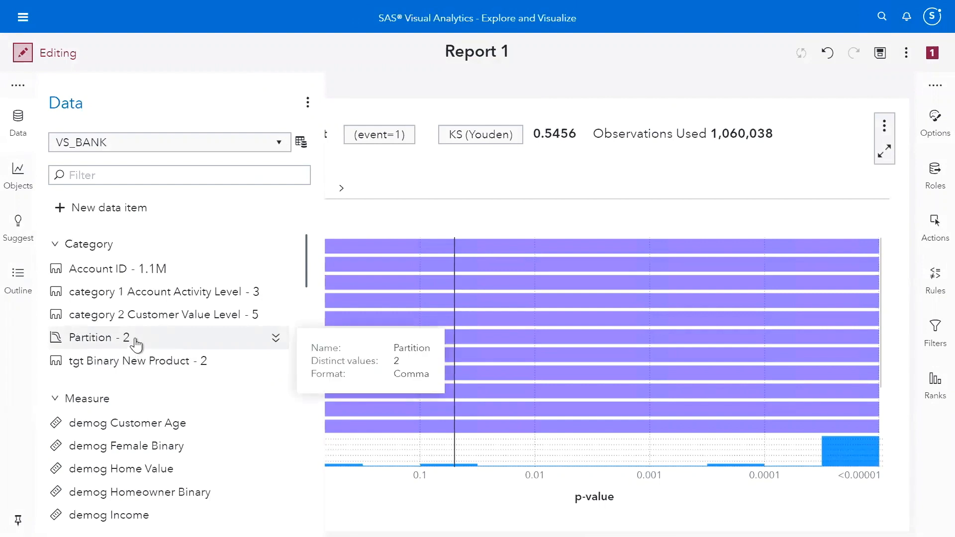
Assign the Partition data item to the Partition ID role of the duplicated logistic regression
{"action": "left_click", "coordinate": [934, 185]}
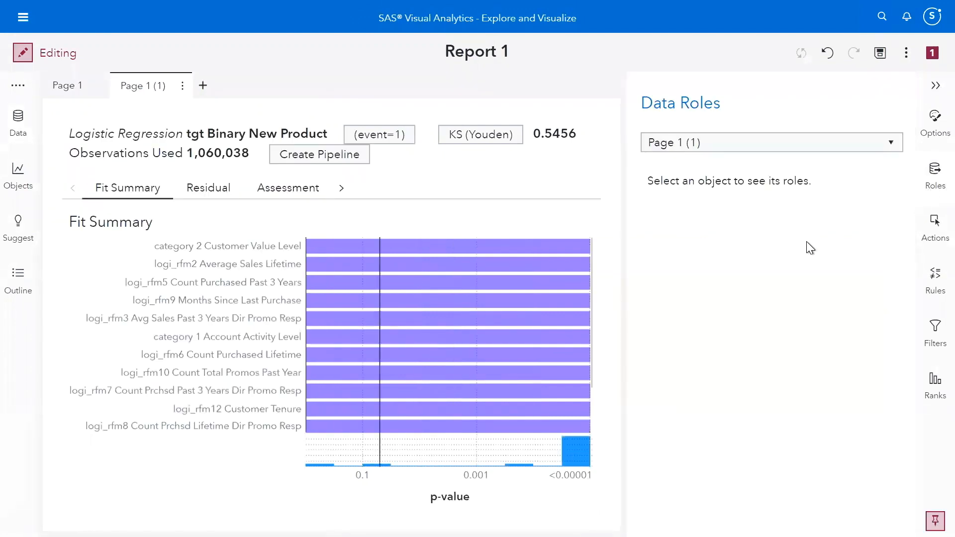
{"action": "left_click", "coordinate": [480, 216]}
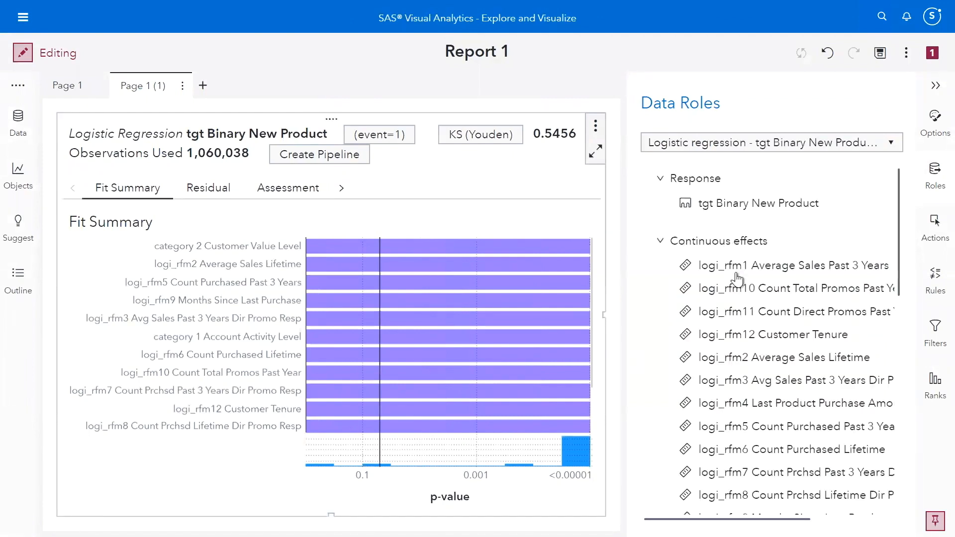
{"action": "scroll", "coordinate": [729, 284], "scroll_direction": "down", "scroll_amount": 2}
{"action": "scroll", "coordinate": [727, 286], "scroll_direction": "down", "scroll_amount": 3}
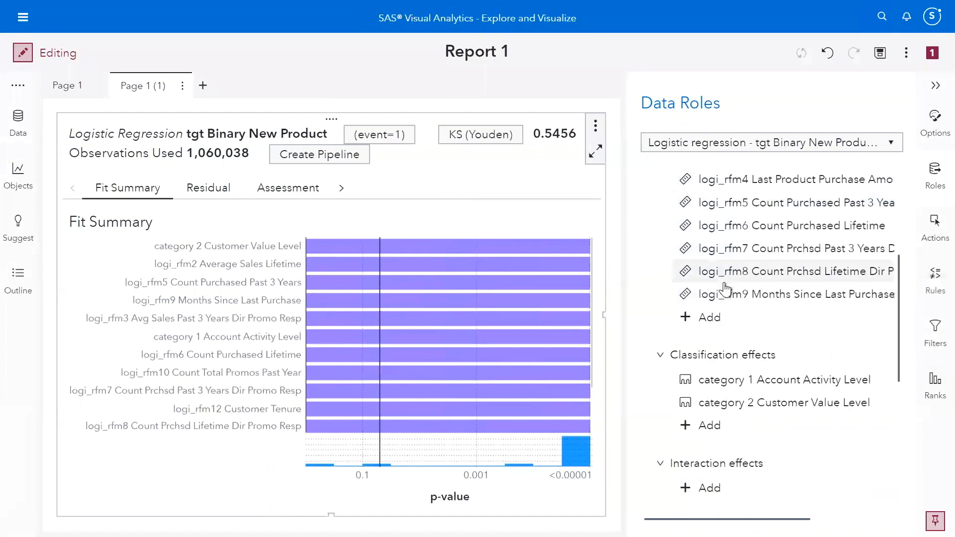
{"action": "scroll", "coordinate": [765, 459], "scroll_direction": "down", "scroll_amount": 3}
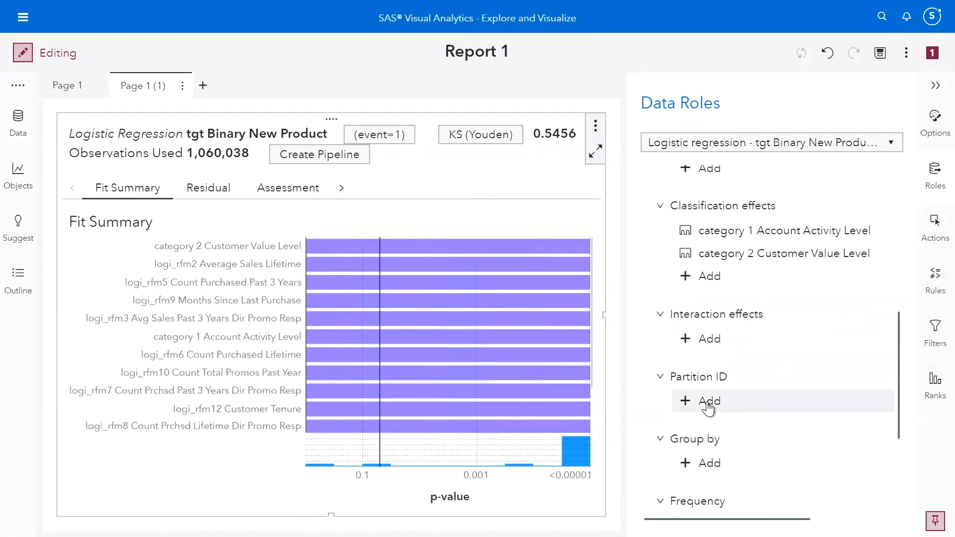
{"action": "left_click", "coordinate": [708, 406]}
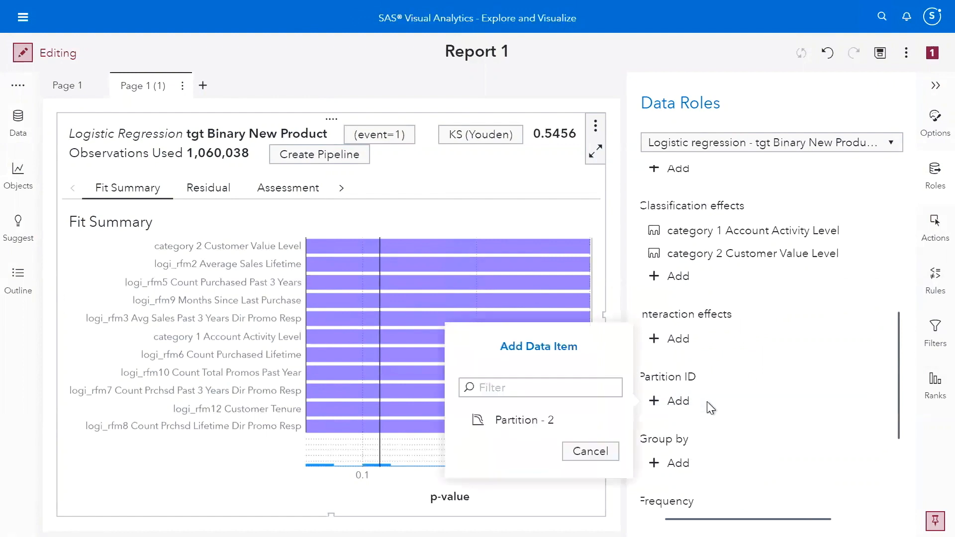
{"action": "left_click", "coordinate": [550, 423]}
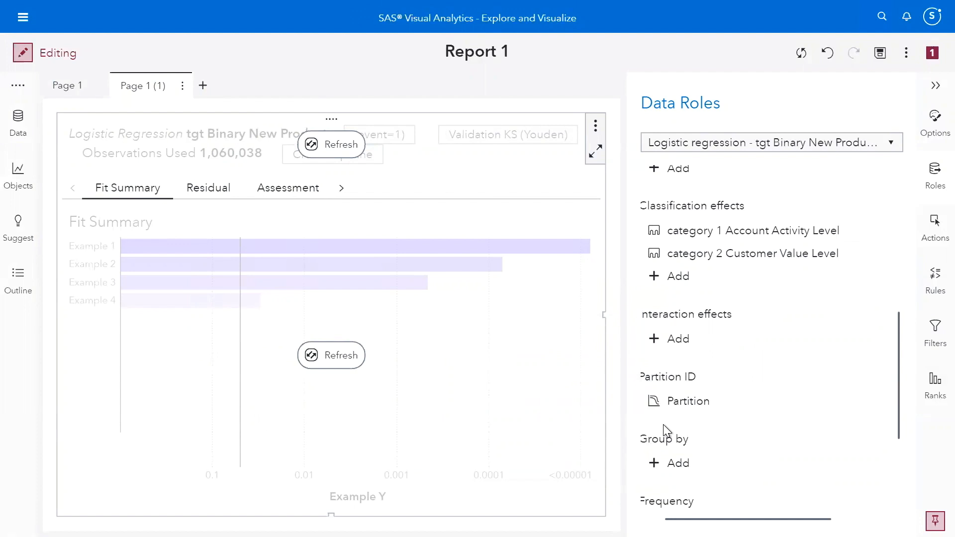
Set the logistic regression's variable selection method to Fast Backward
{"action": "left_click", "coordinate": [935, 121]}
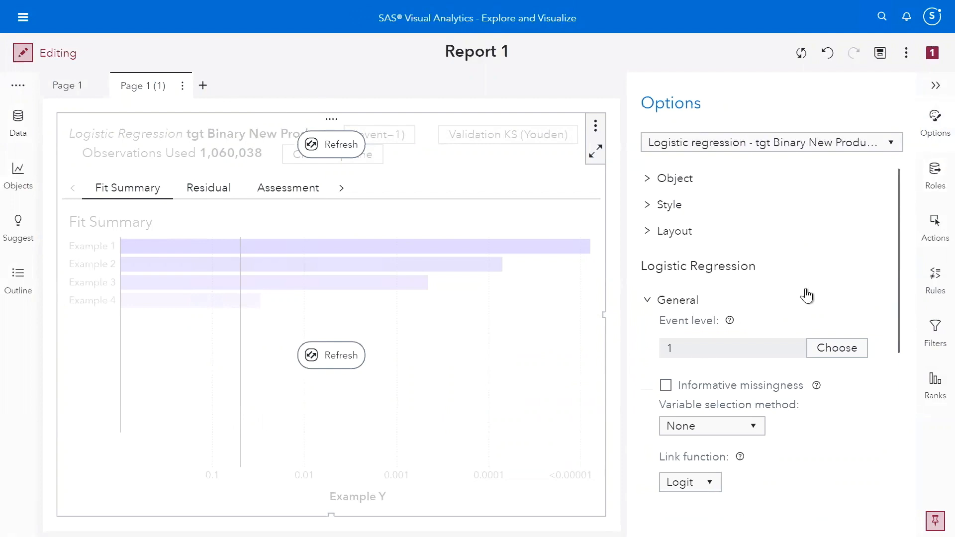
{"action": "scroll", "coordinate": [806, 295], "scroll_direction": "down", "scroll_amount": 2}
{"action": "scroll", "coordinate": [808, 295], "scroll_direction": "down", "scroll_amount": 2}
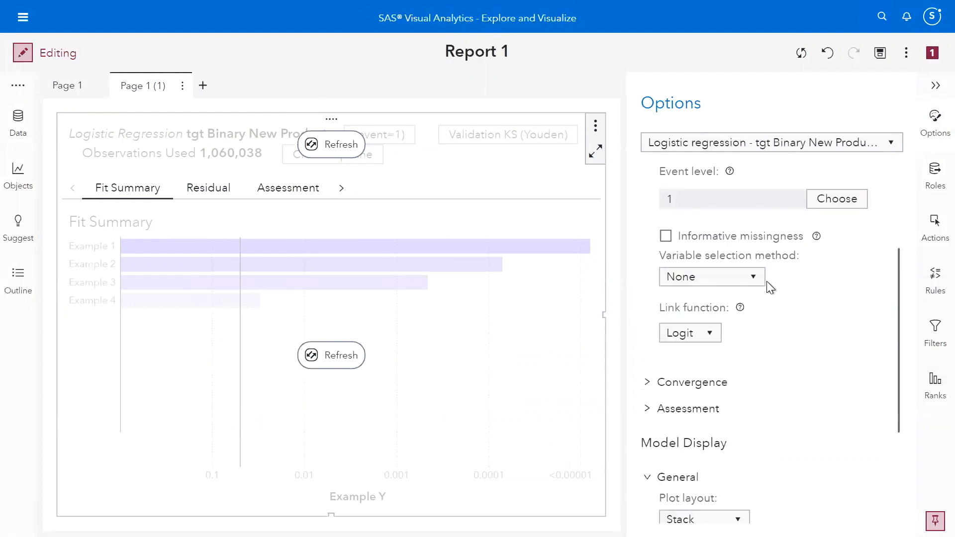
{"action": "left_click", "coordinate": [753, 278]}
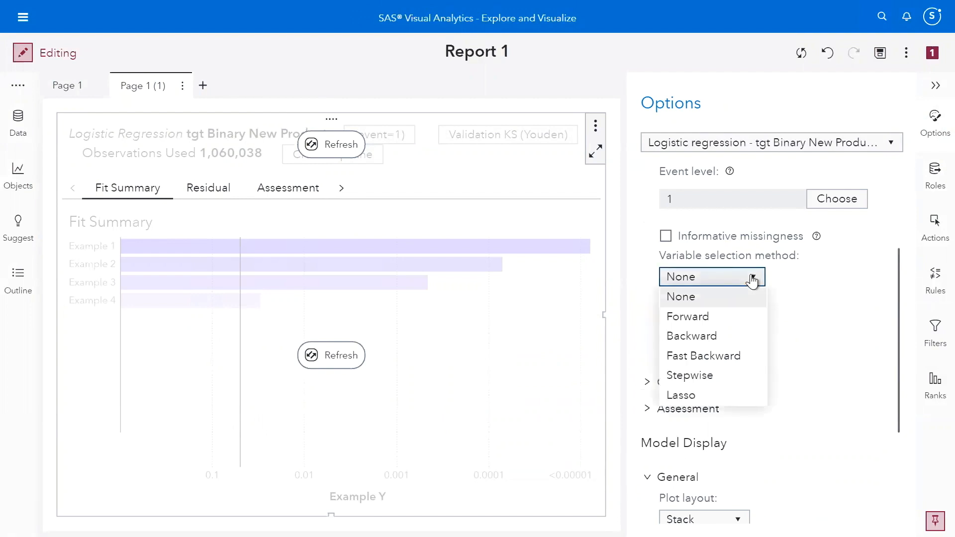
{"action": "left_click", "coordinate": [736, 356]}
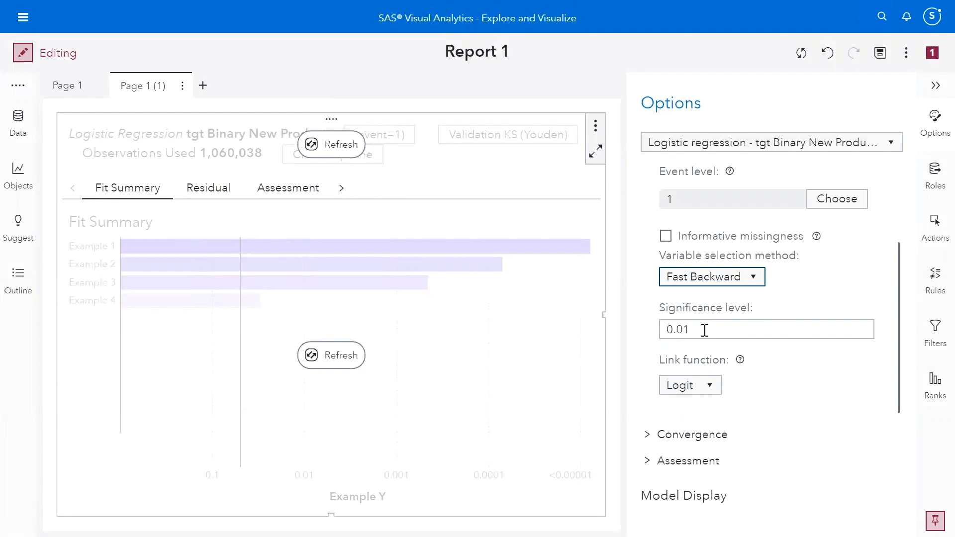
Enable auto-refresh again so the model is recalculated, and collapse the model options to widen the page
{"action": "left_click", "coordinate": [906, 56]}
{"action": "left_click", "coordinate": [906, 56]}
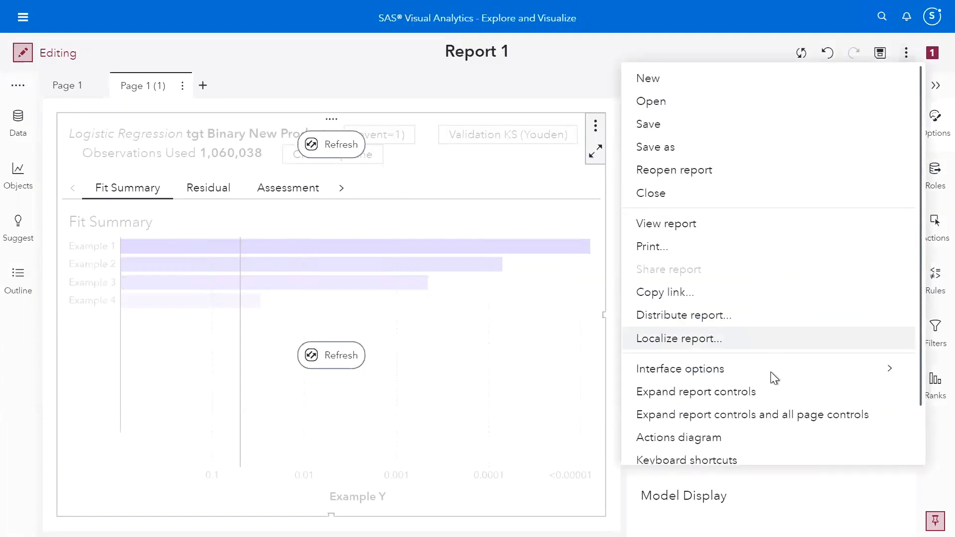
{"action": "mouse_move", "coordinate": [768, 373]}
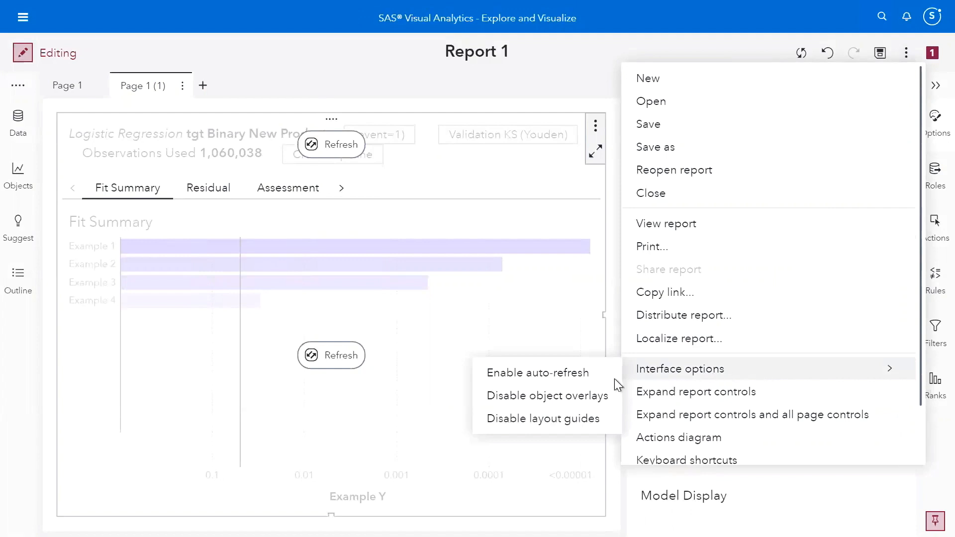
{"action": "left_click", "coordinate": [595, 377]}
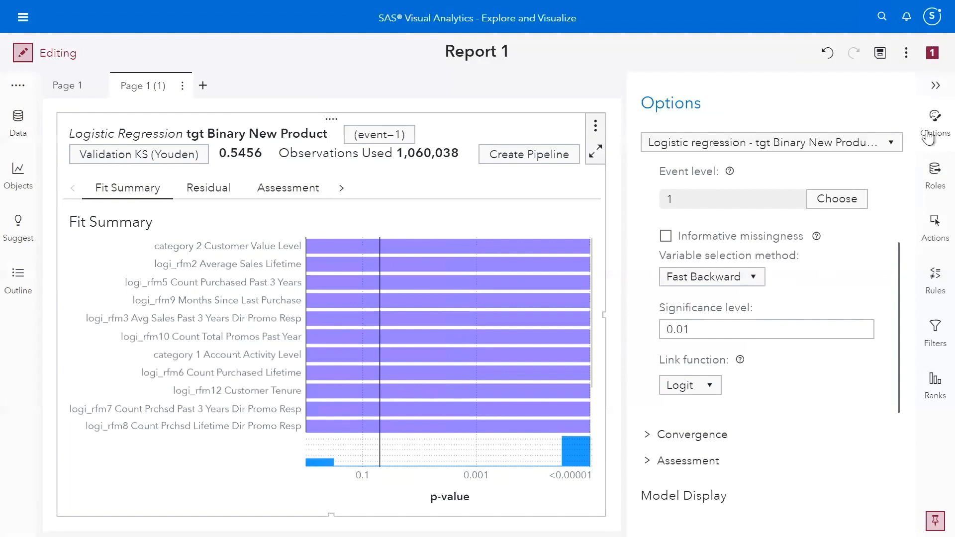
{"action": "left_click", "coordinate": [933, 88]}
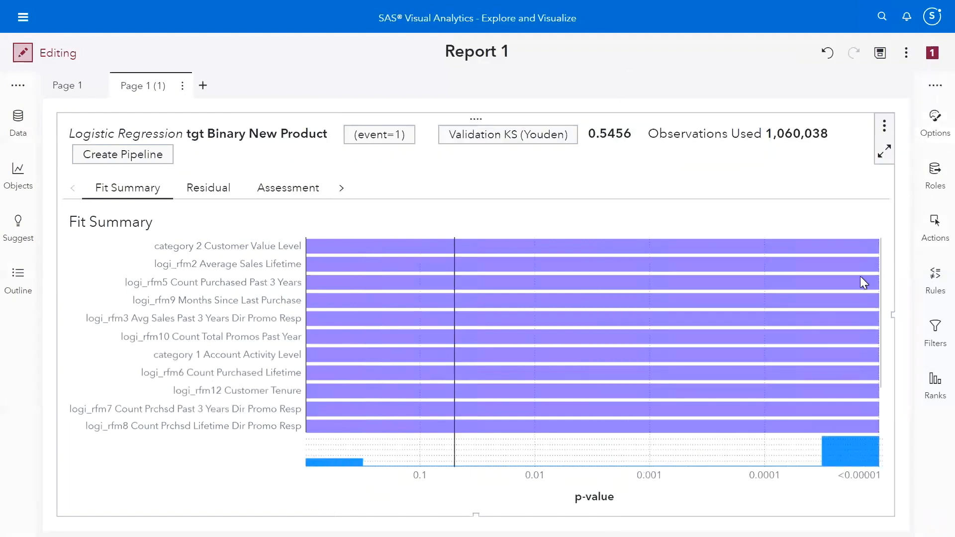
Examine the lowest effects in the Fit Summary and the Misclassification plot for the training and validation partitions
{"action": "mouse_move", "coordinate": [876, 294]}
{"action": "left_click_drag", "start_coordinate": [876, 294], "coordinate": [879, 374]}
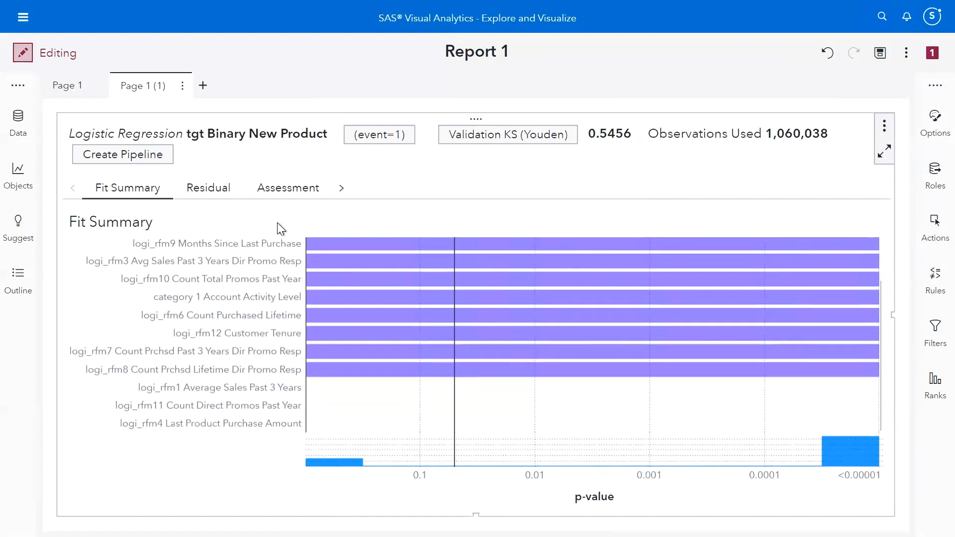
{"action": "left_click", "coordinate": [282, 197]}
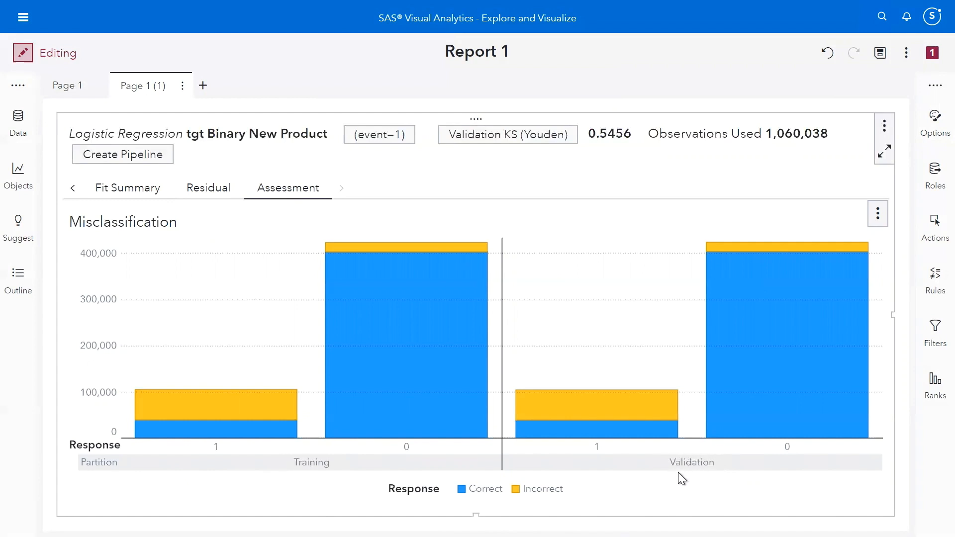
Maximize the logistic regression to examine the Selection Info and Selection Summary details, and restore its normal size
{"action": "left_click", "coordinate": [881, 160]}
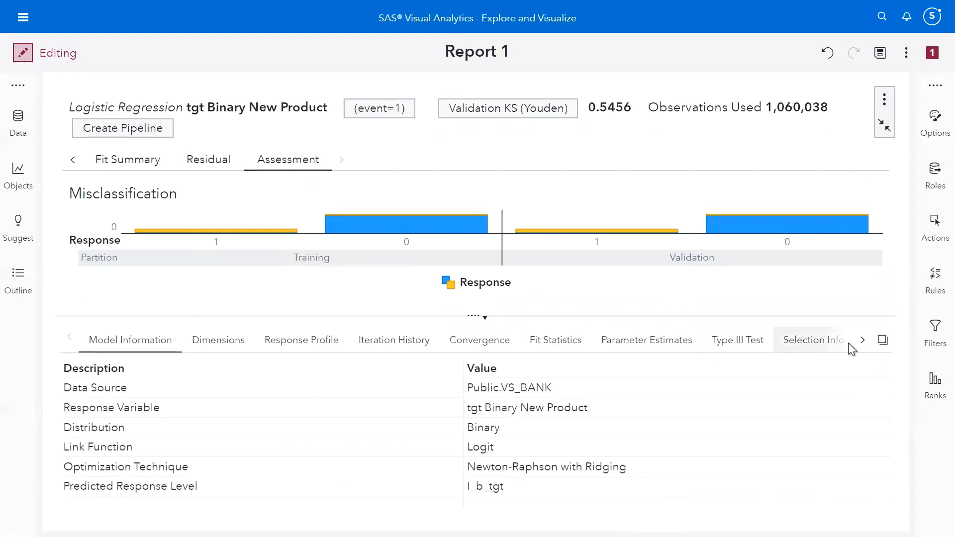
{"action": "left_click", "coordinate": [826, 337]}
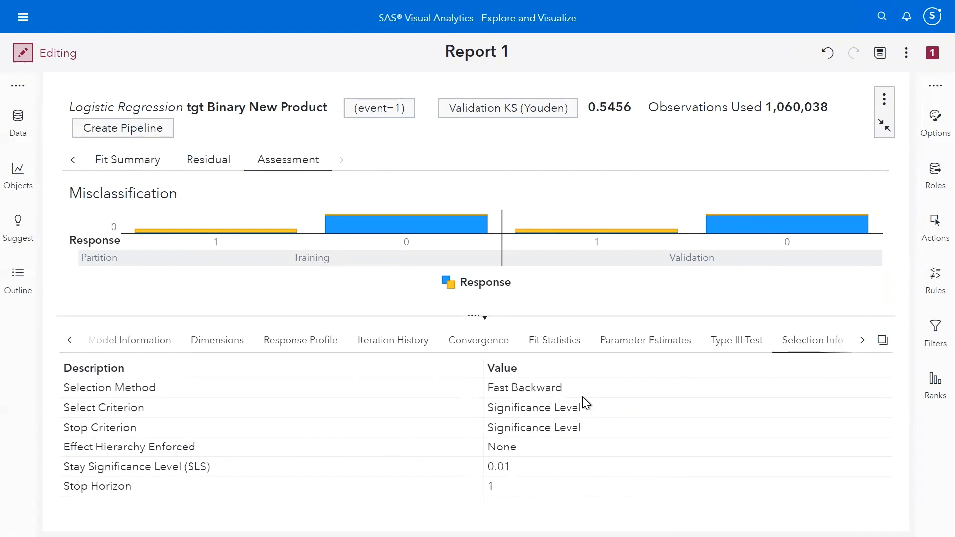
{"action": "left_click", "coordinate": [859, 344]}
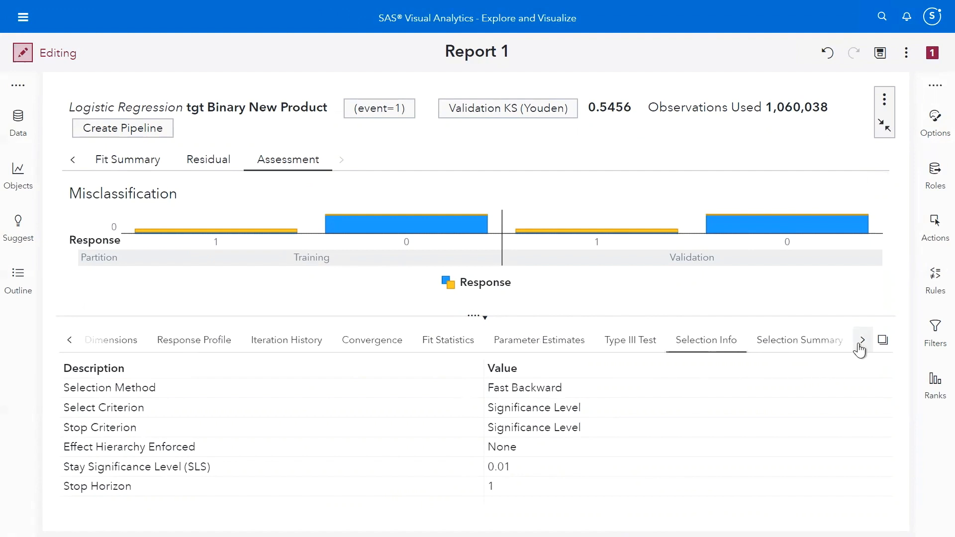
{"action": "left_click", "coordinate": [816, 340]}
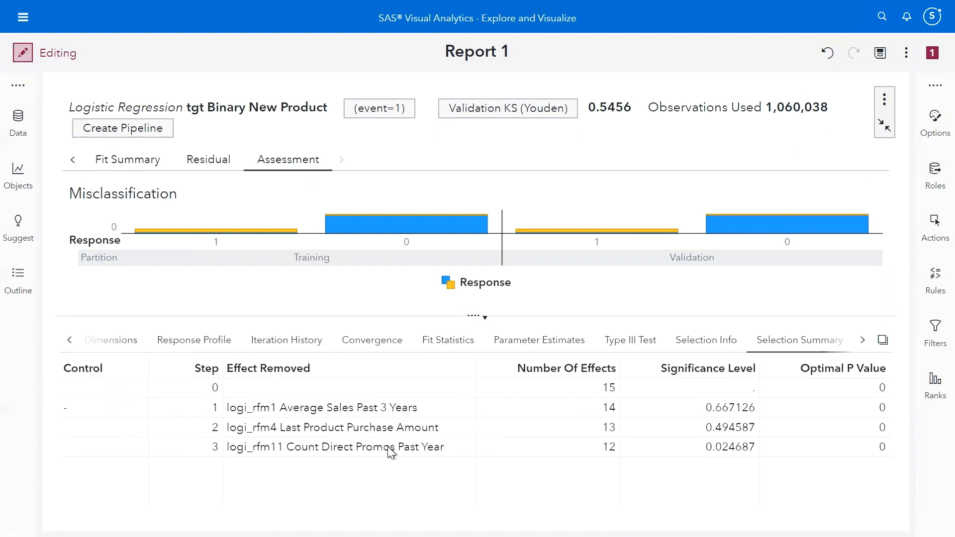
{"action": "left_click", "coordinate": [884, 129]}
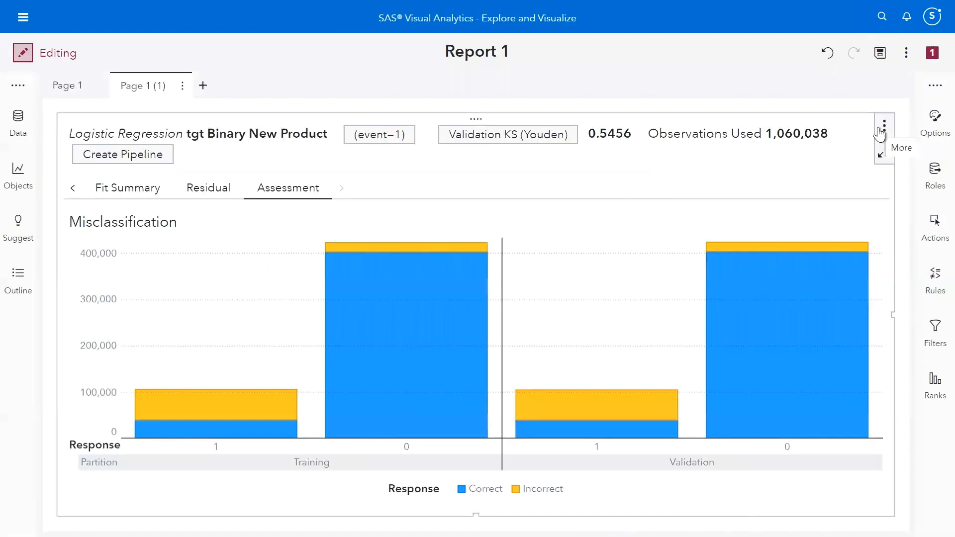